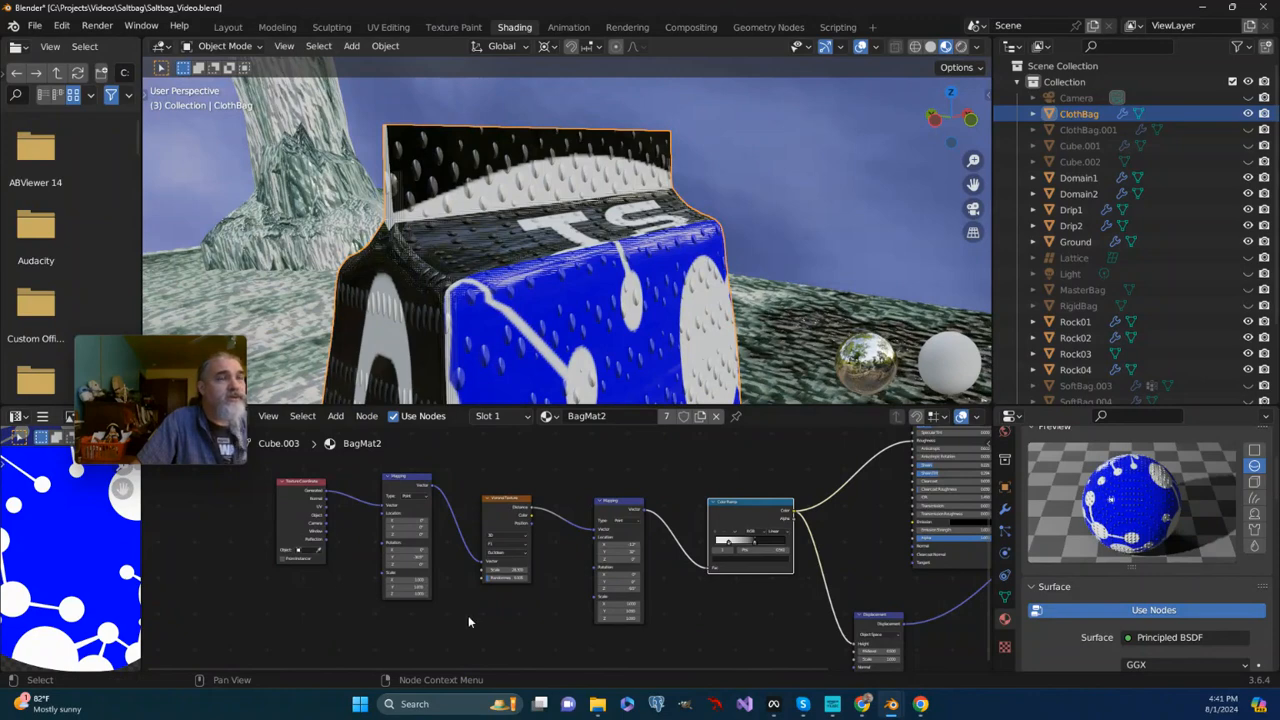
Examine the BagMat2 node tree, following the chain from Texture Coordinate through Mapping and Voronoi Texture to Color Ramp
scroll(318, 552, "down", 3)
middle_click_drag(370, 604, 348, 649)
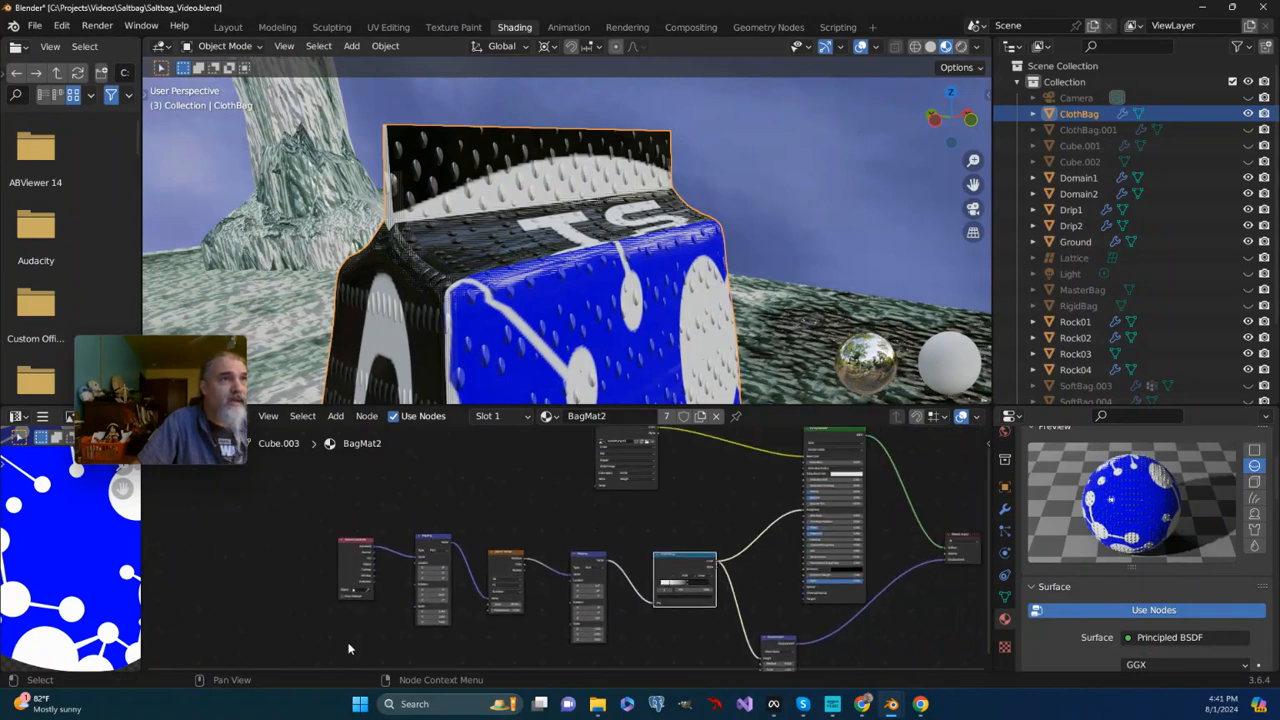
scroll(447, 575, "down", 1)
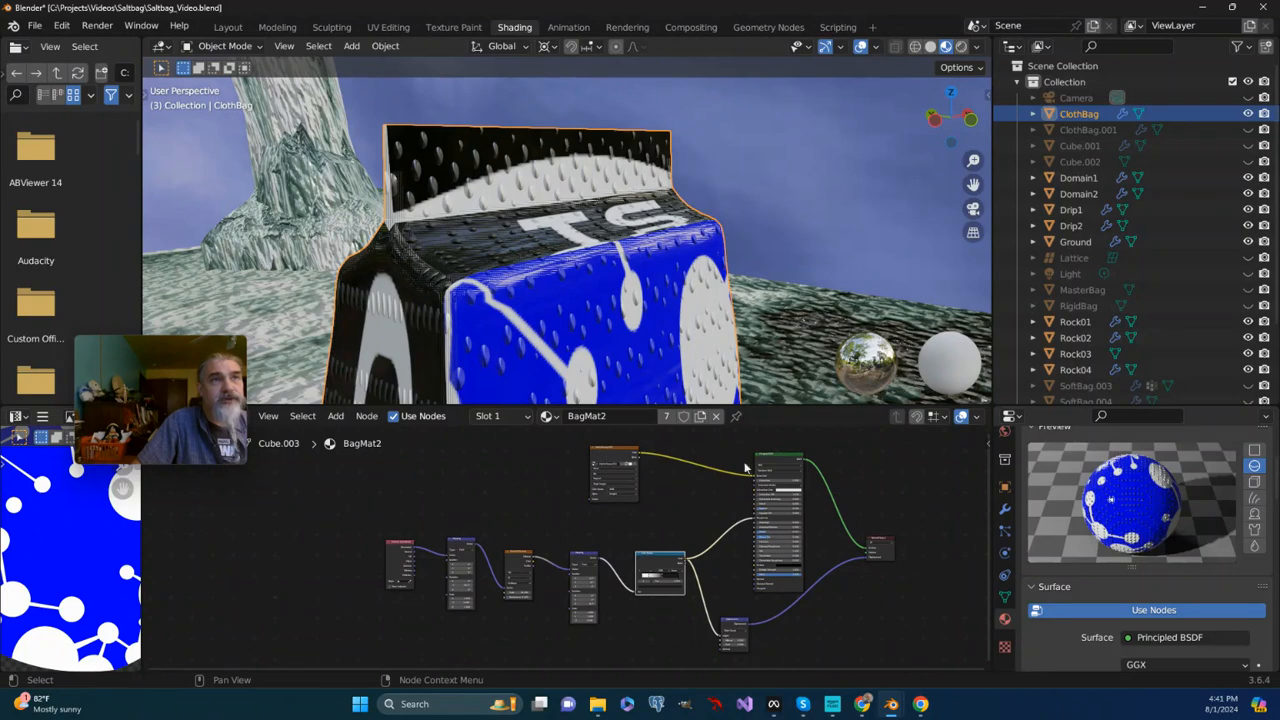
scroll(757, 486, "up", 1)
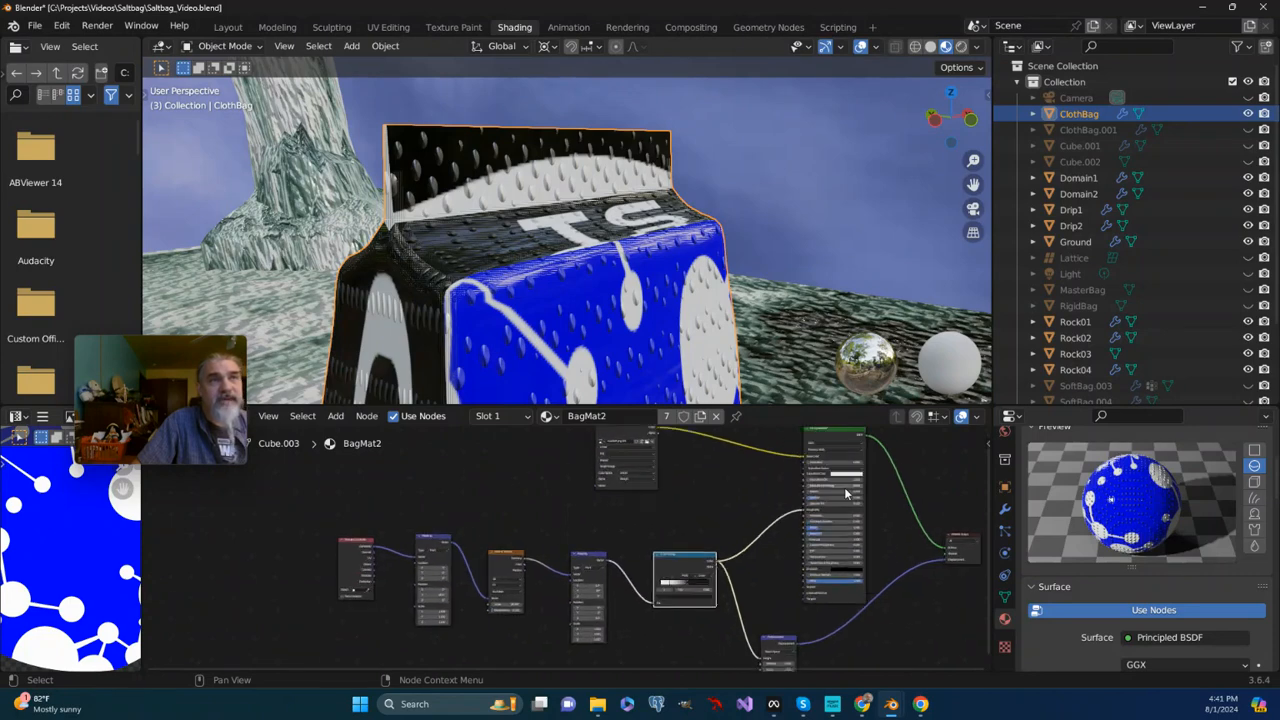
scroll(778, 556, "up", 1)
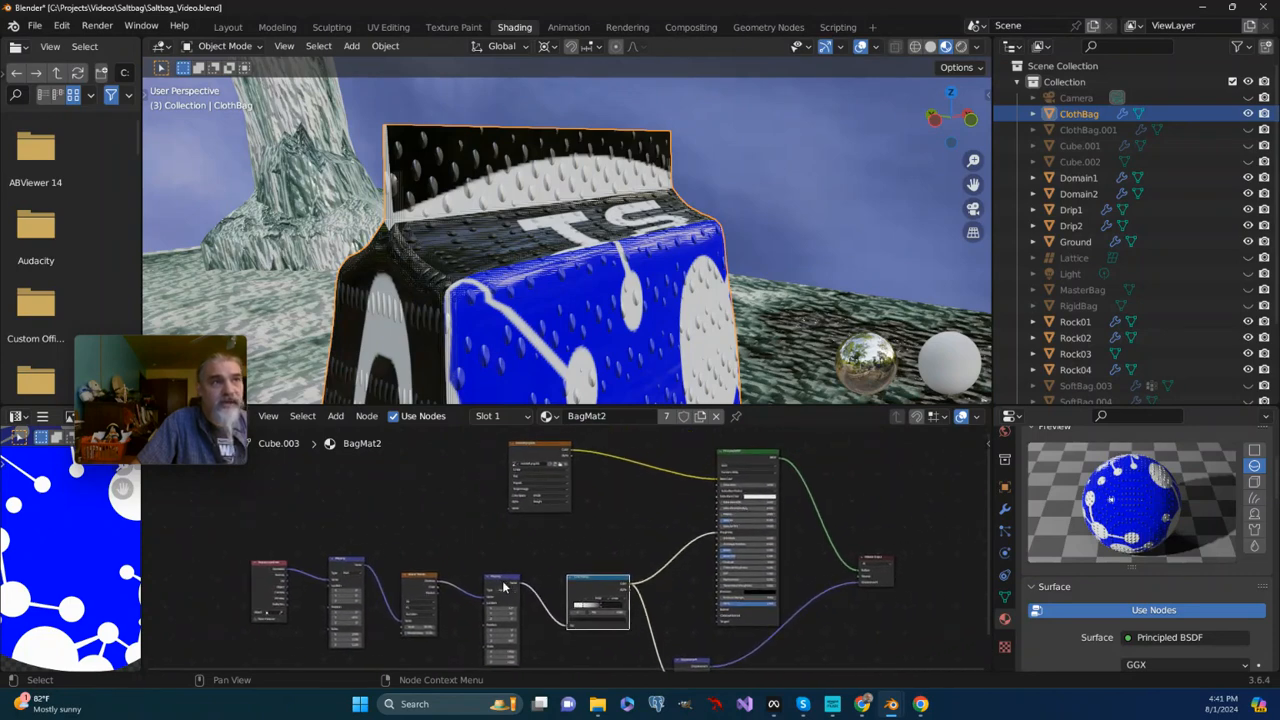
key("Home")
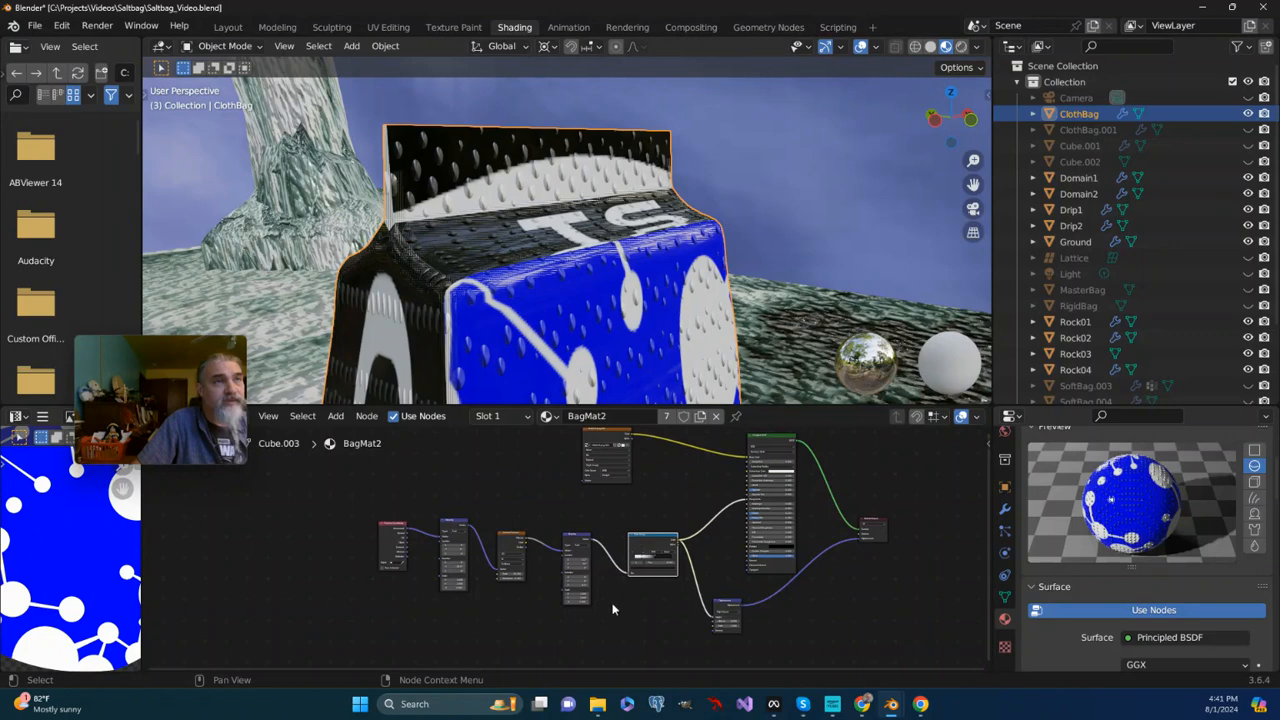
scroll(613, 609, "up", 2)
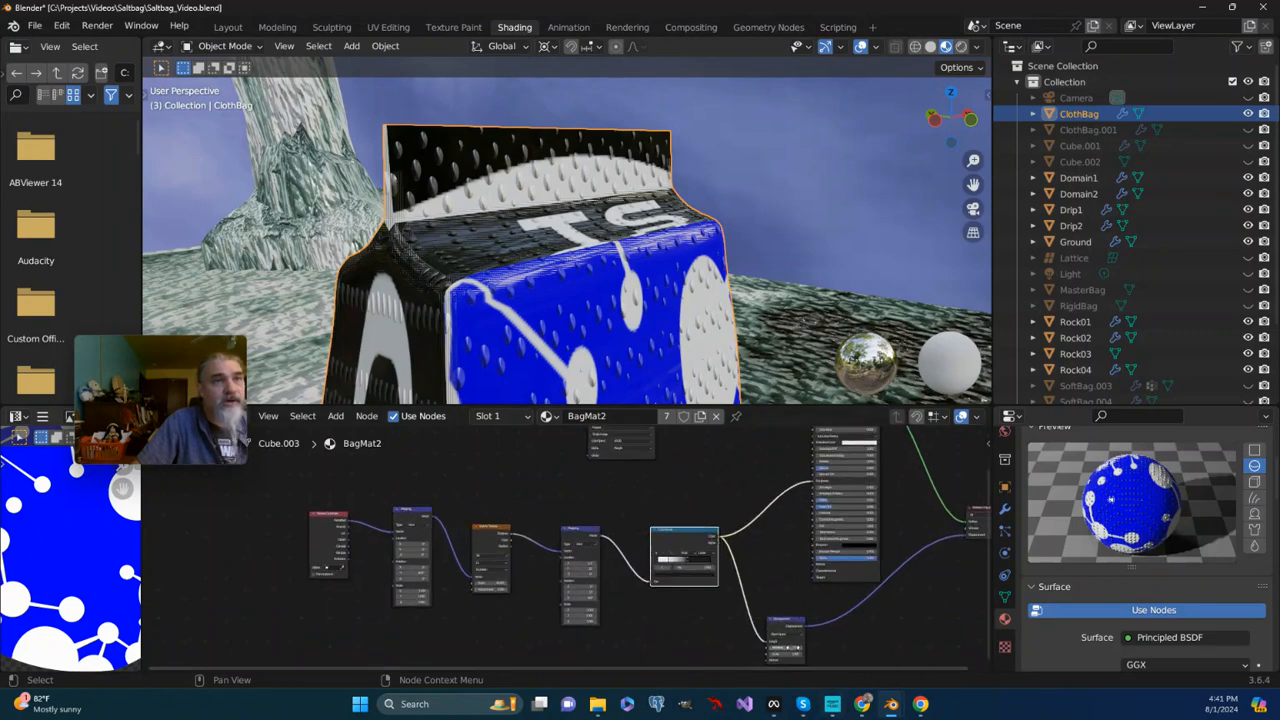
scroll(250, 560, "up", 1)
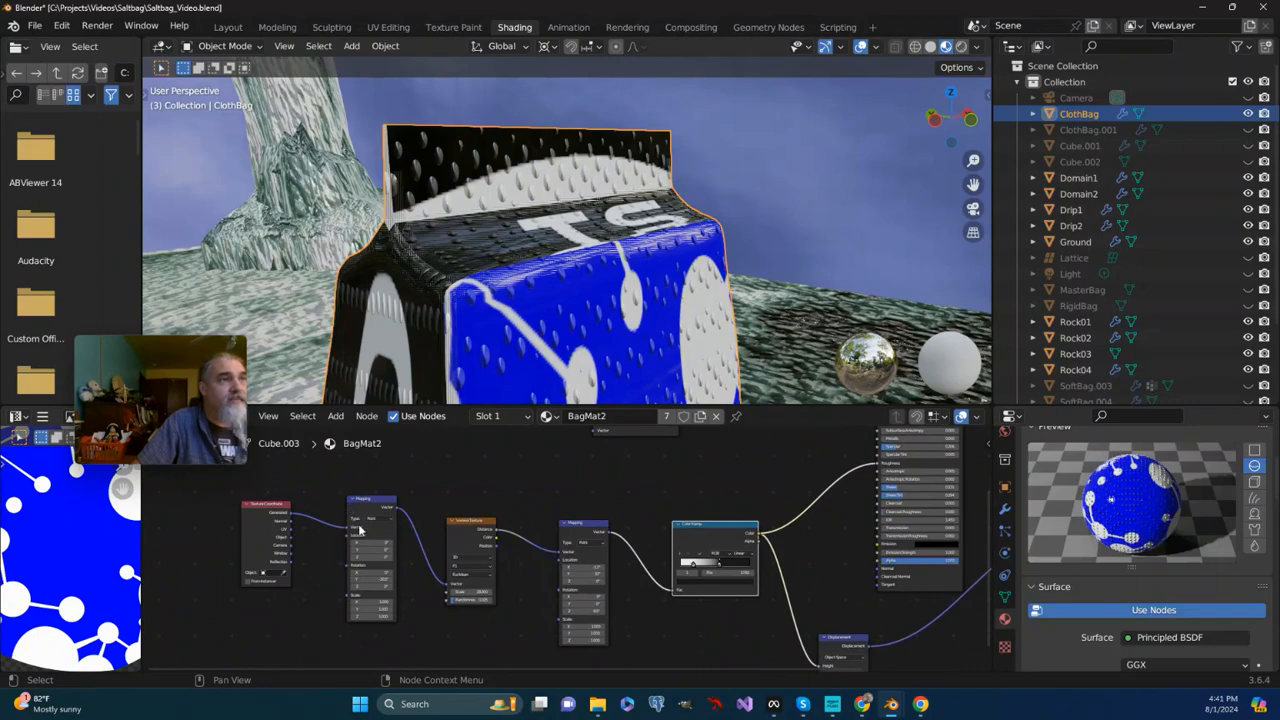
scroll(355, 598, "up", 1)
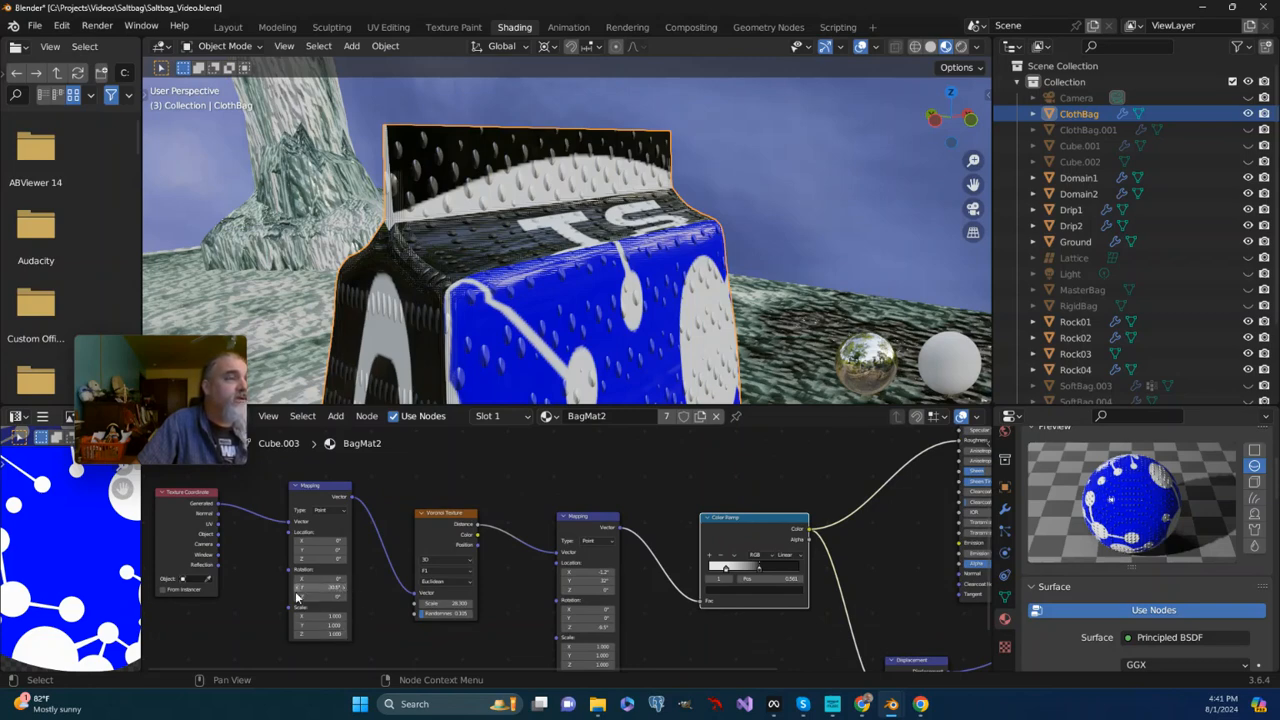
Examine the bumps on the bag and how the Color Ramp feeds the Principled BSDF roughness and the Displacement node
middle_click_drag(509, 330, 400, 340)
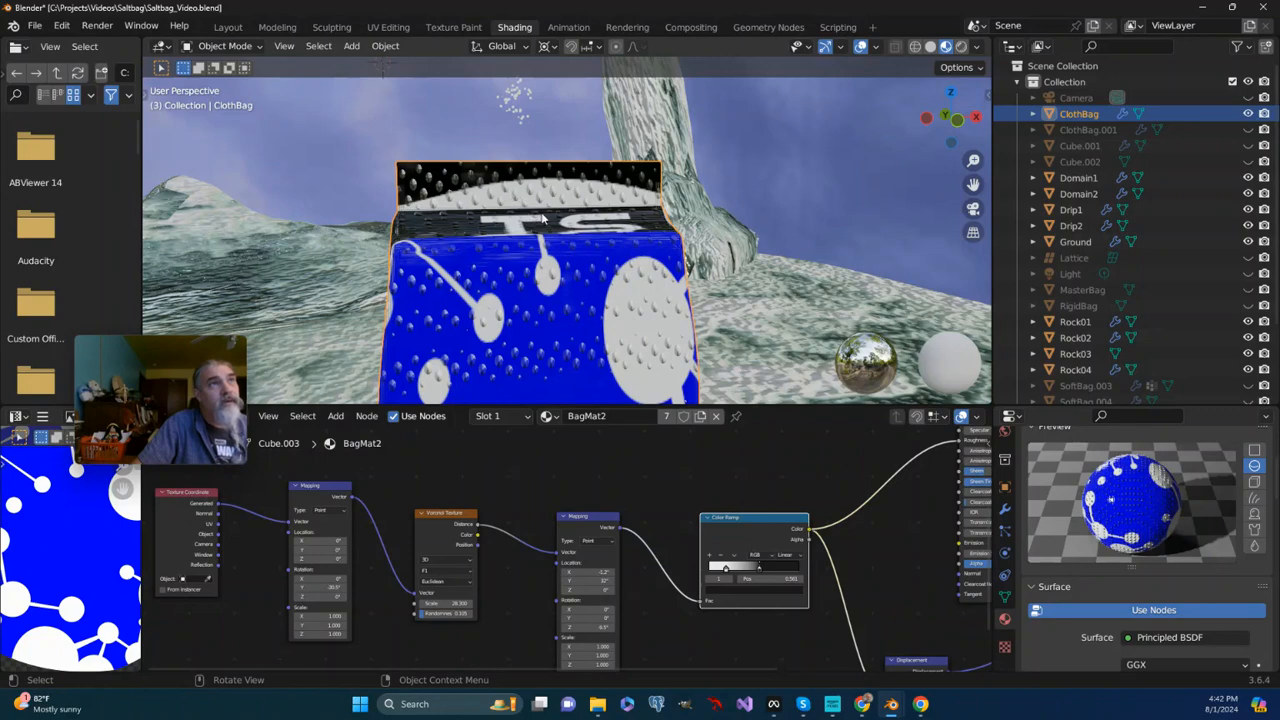
scroll(557, 603, "down", 2)
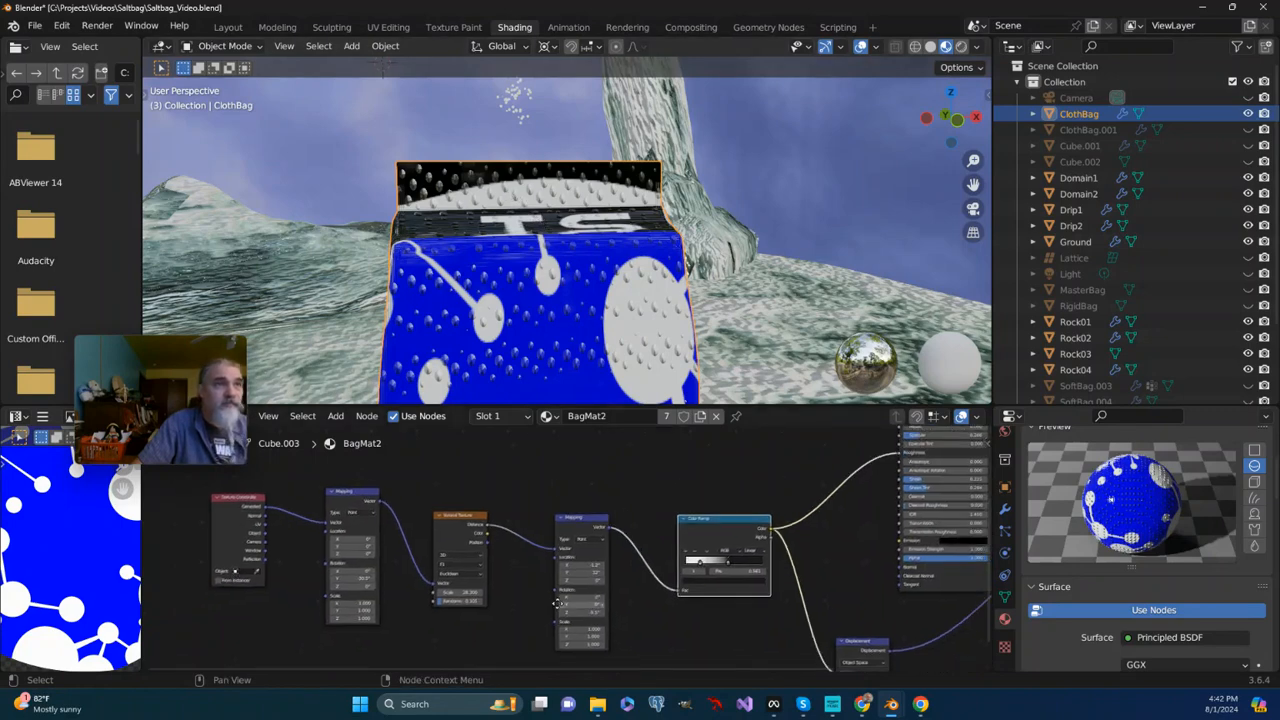
middle_click_drag(557, 604, 455, 585)
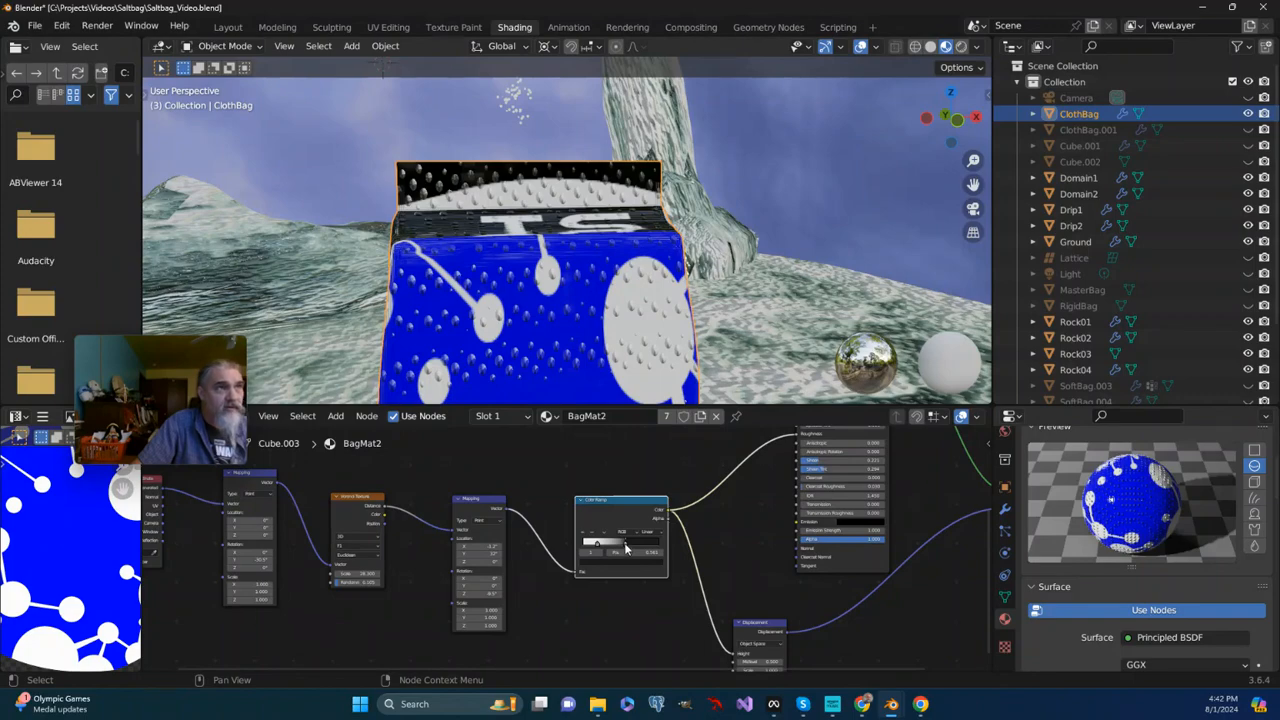
middle_click_drag(460, 300, 561, 286)
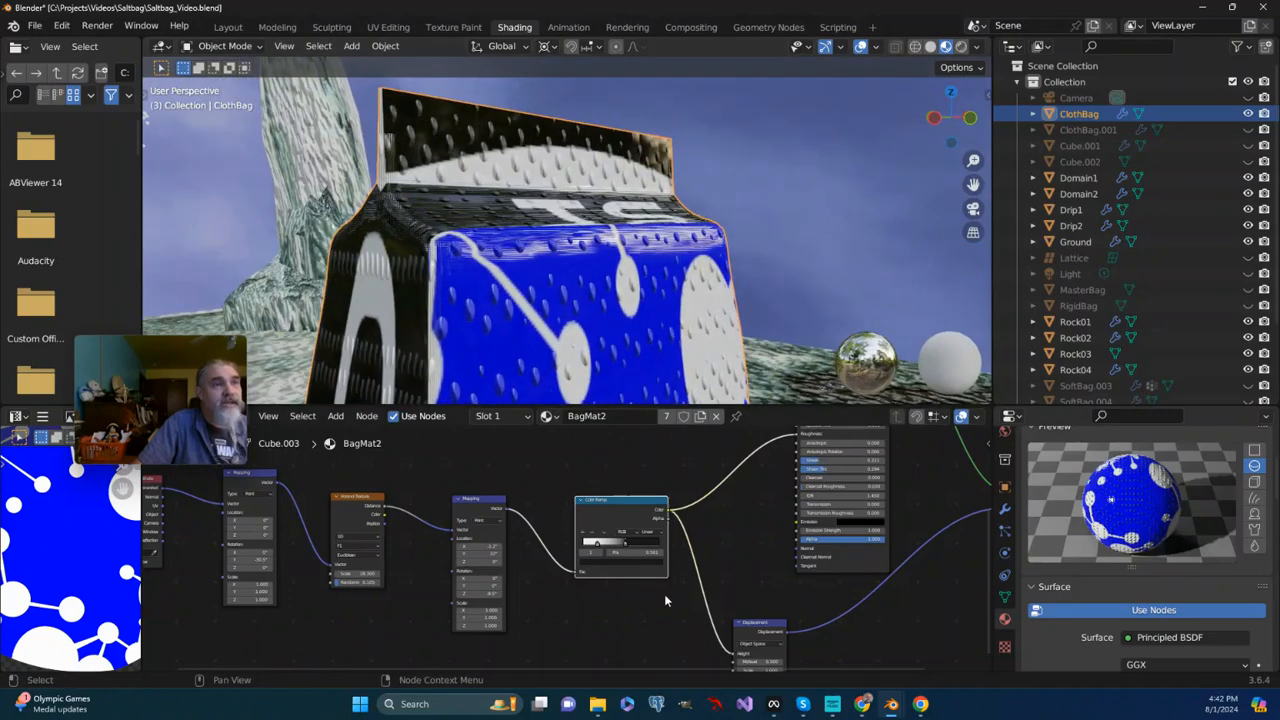
scroll(871, 630, "down", 2)
middle_click_drag(868, 625, 806, 572)
scroll(639, 615, "up", 1)
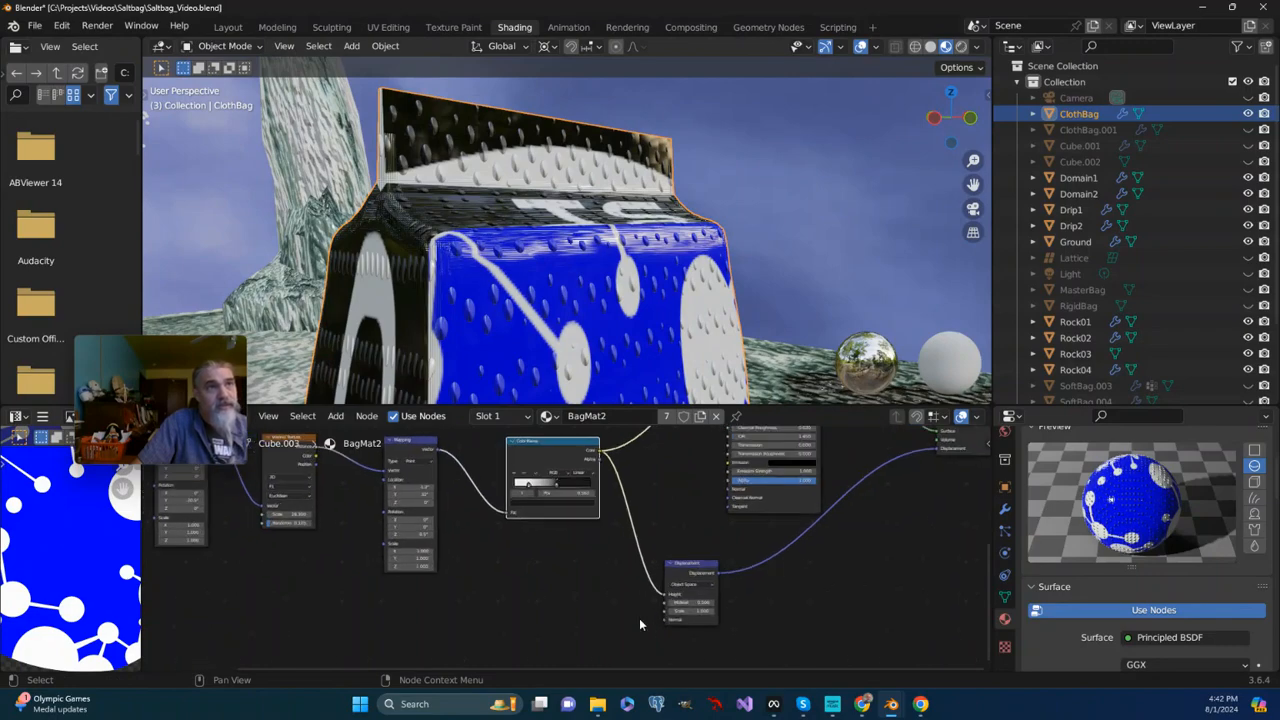
scroll(774, 591, "down", 1)
middle_click_drag(732, 600, 668, 656)
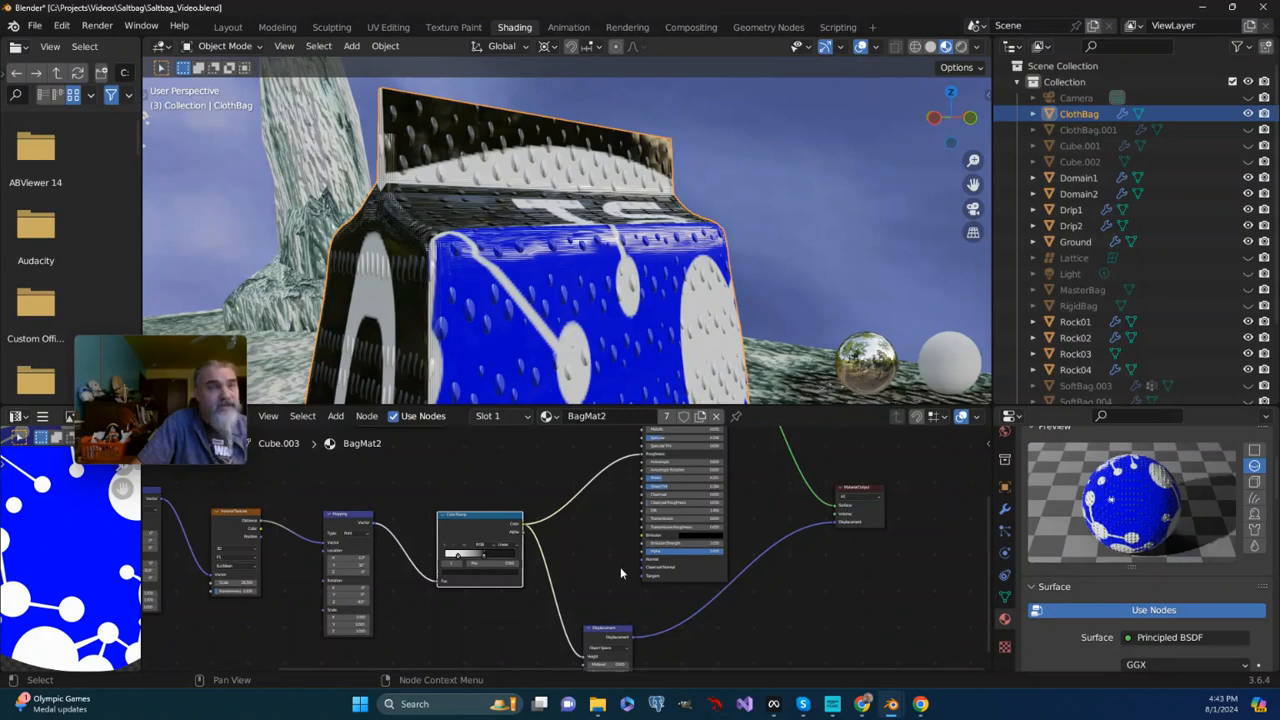
scroll(560, 580, "down", 2)
scroll(476, 579, "up", 5)
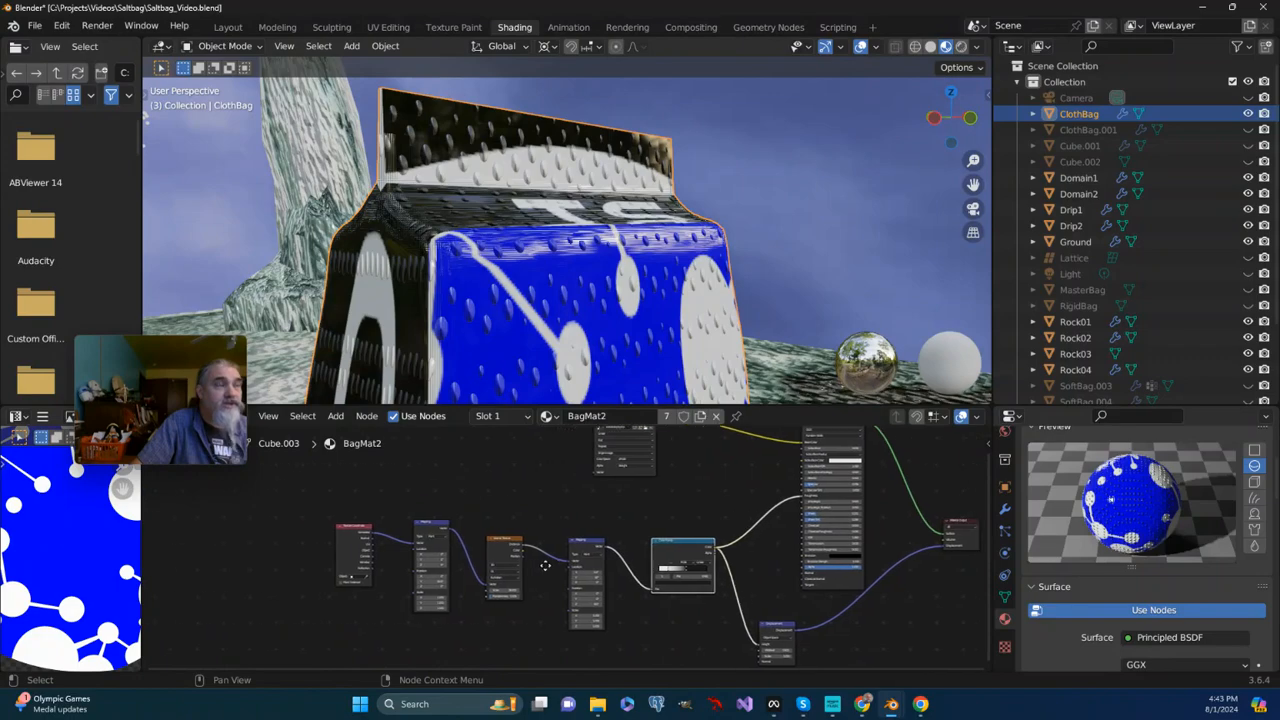
scroll(469, 579, "up", 1)
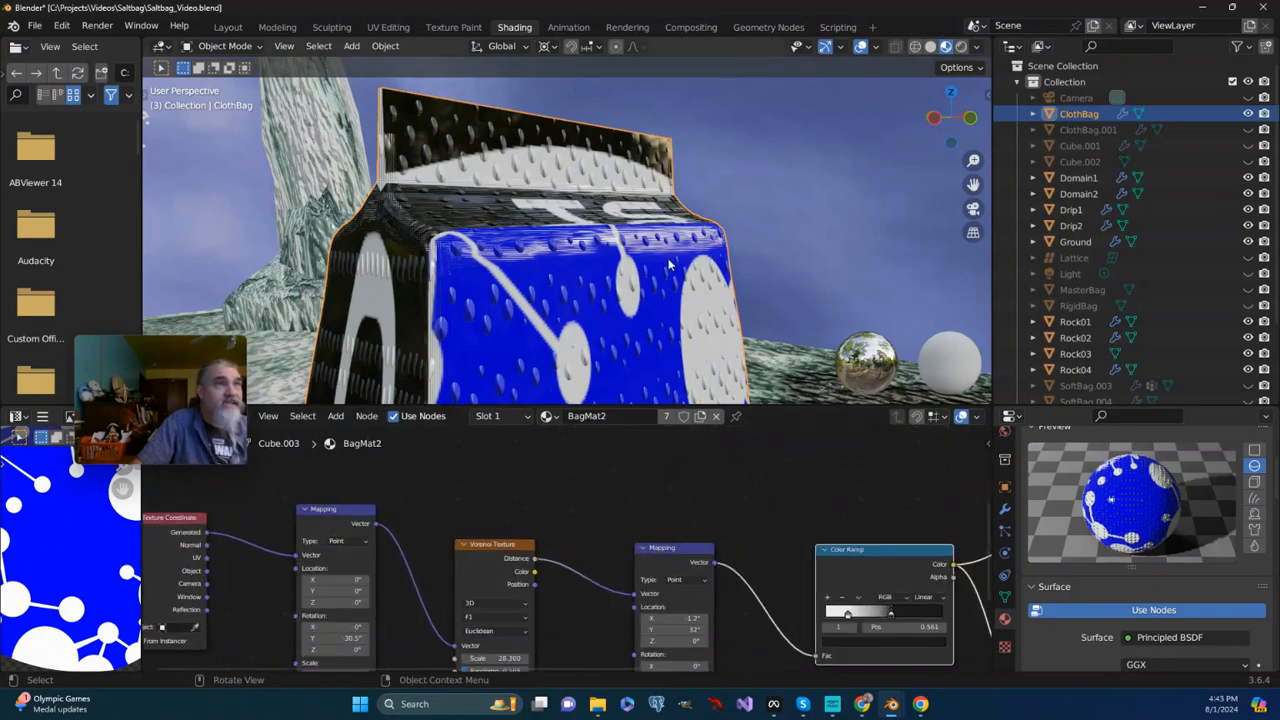
Try a Z rotation of 10.6° on the Mapping node feeding the Voronoi Texture and reset it to 0°
middle_click_drag(585, 300, 560, 250)
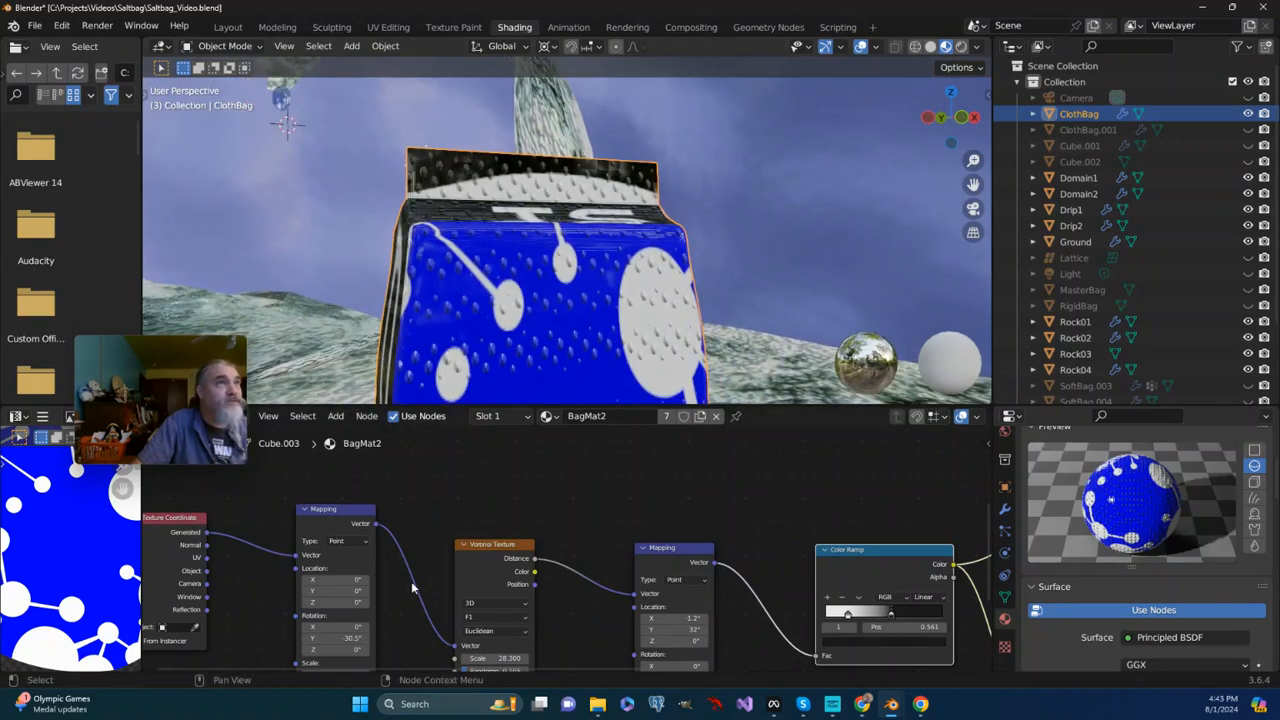
middle_click_drag(422, 558, 494, 512)
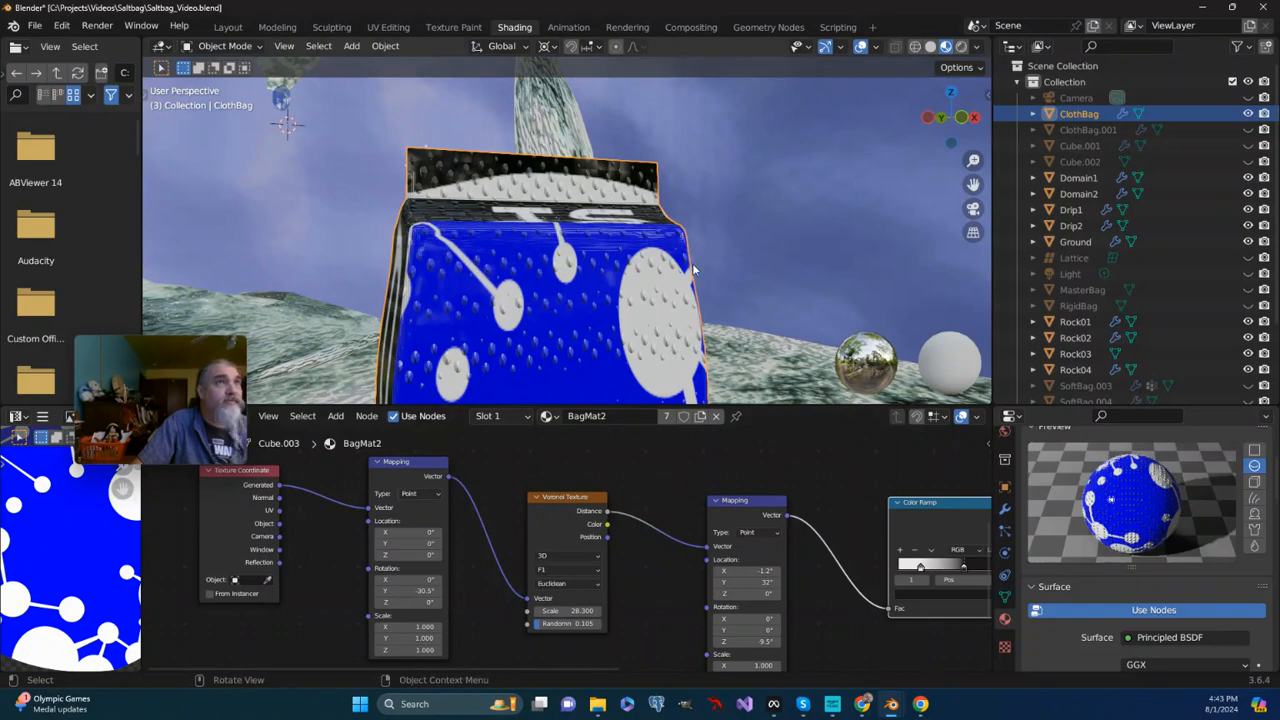
middle_click_drag(695, 270, 478, 368)
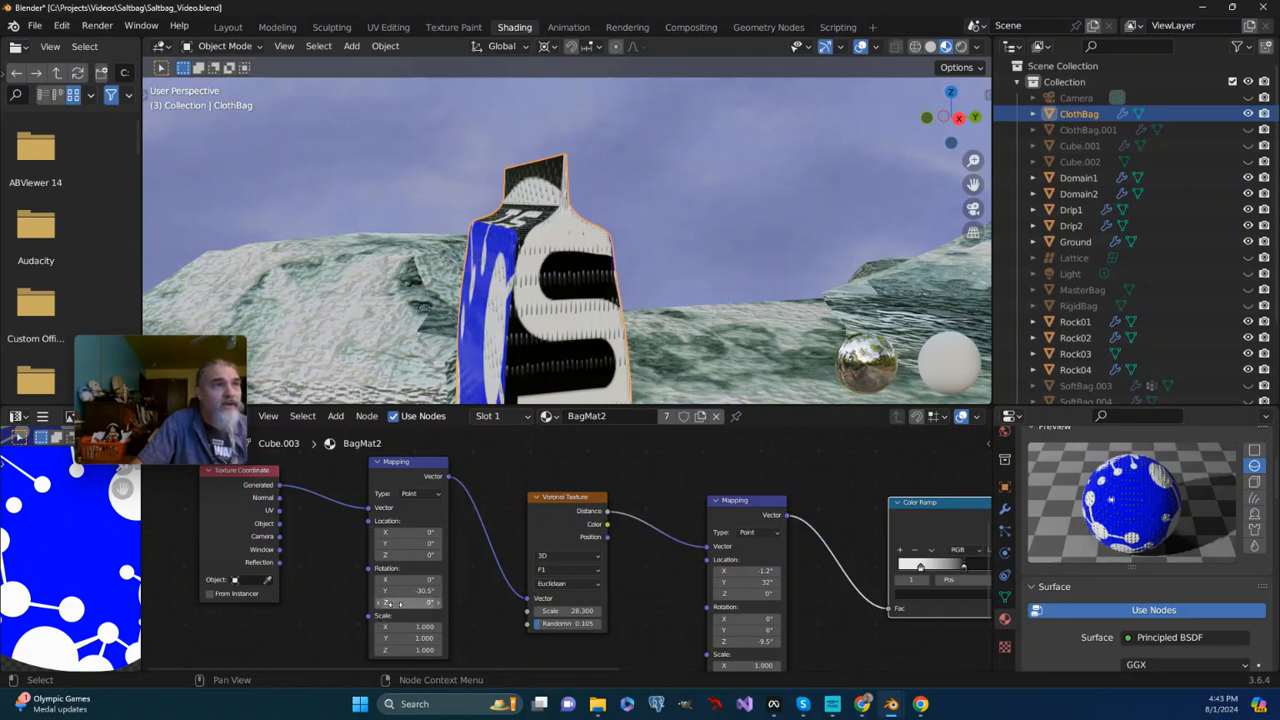
left_click_drag(396, 603, 392, 385)
middle_click_drag(392, 385, 459, 304)
scroll(491, 290, "up", 2)
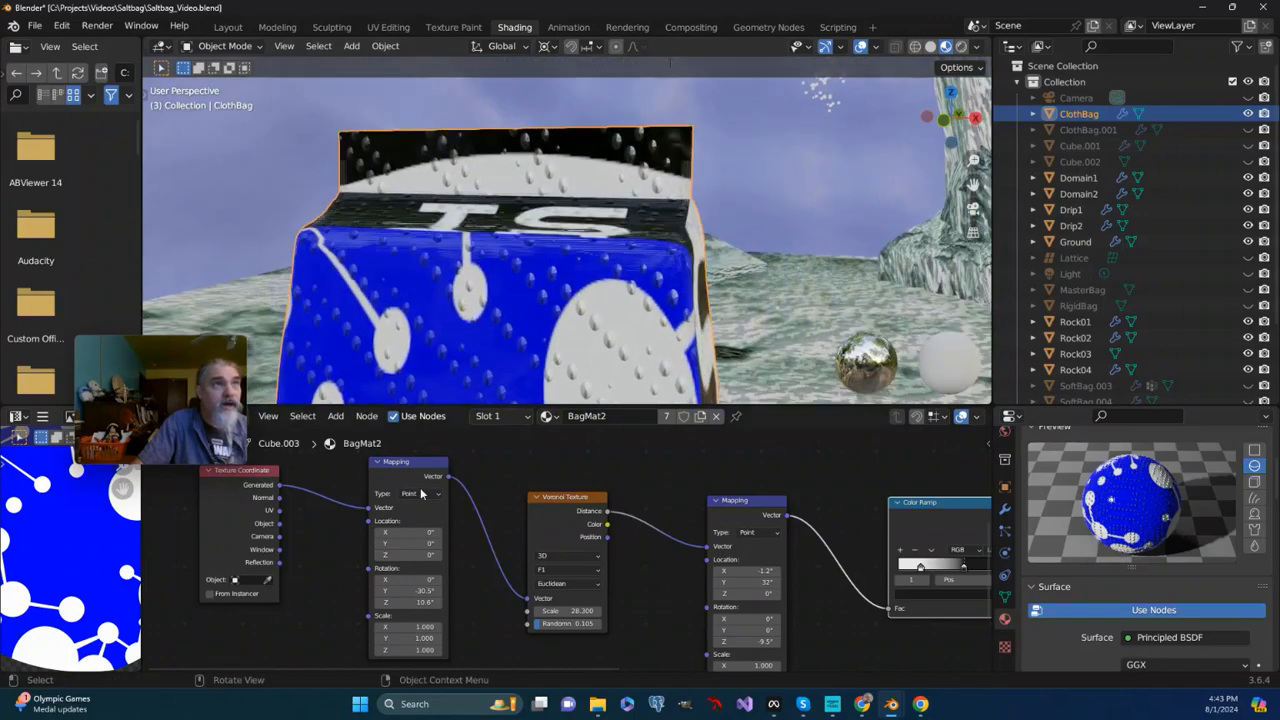
left_click(415, 601)
type("0")
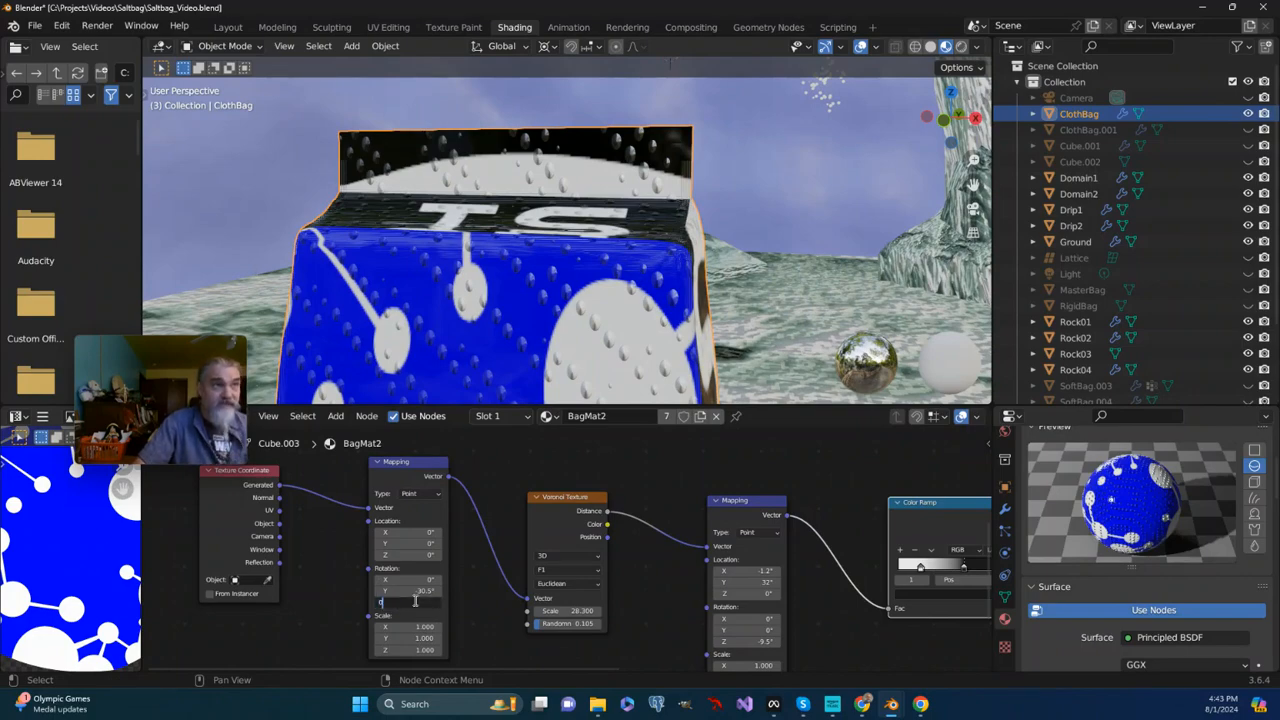
key("Return")
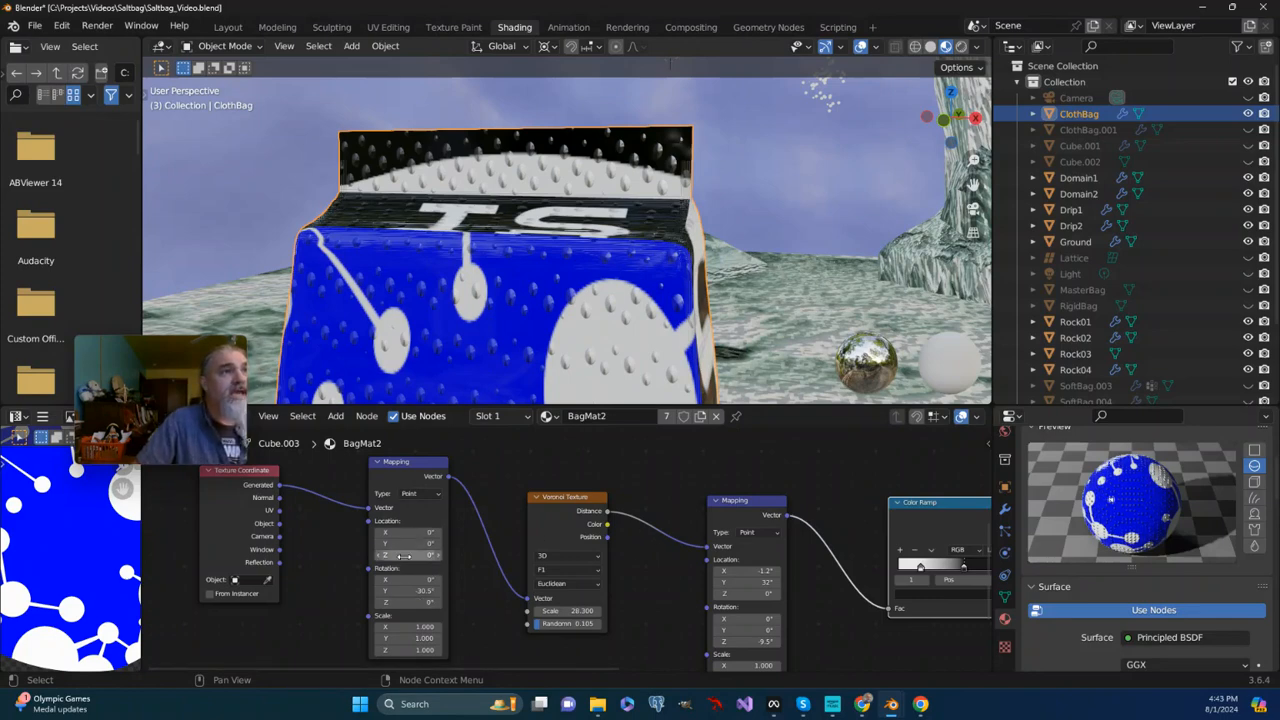
Try a Z location of 68.4 on the Mapping node feeding the Voronoi Texture and reset it to 0
left_click_drag(405, 555, 890, 384)
scroll(564, 288, "down", 2)
middle_click_drag(564, 288, 610, 292)
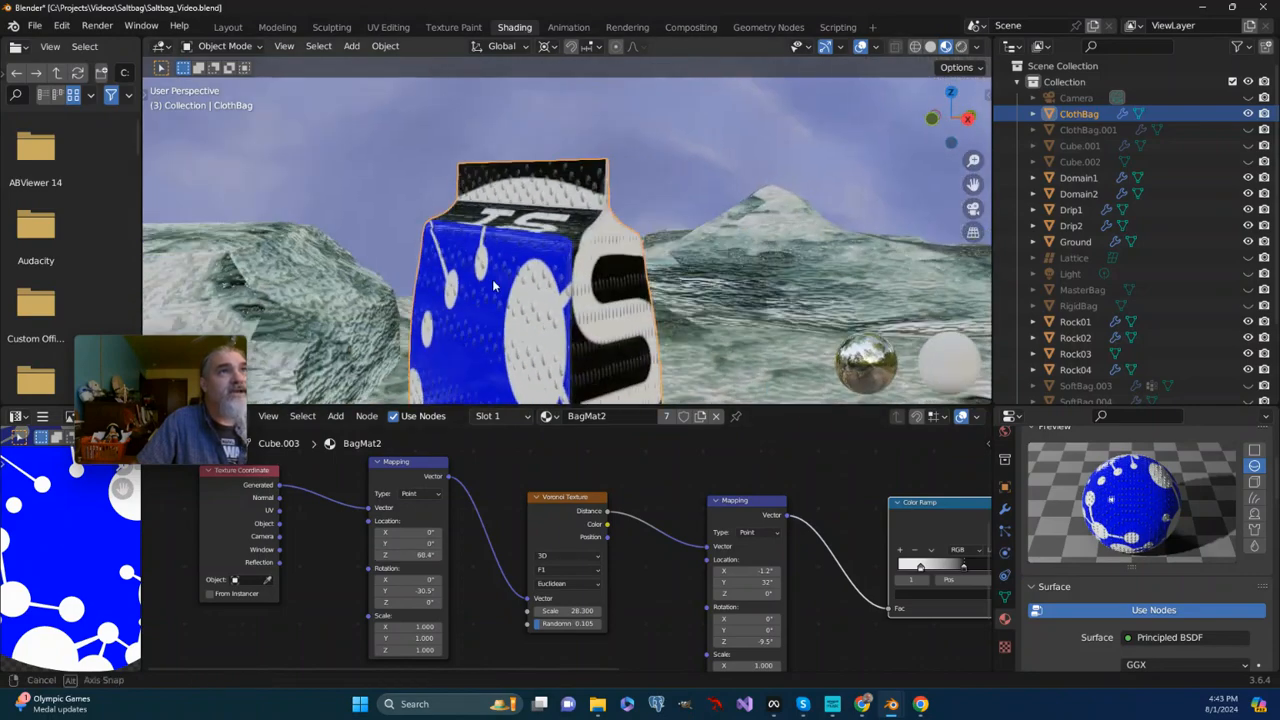
left_click(414, 558)
type("0")
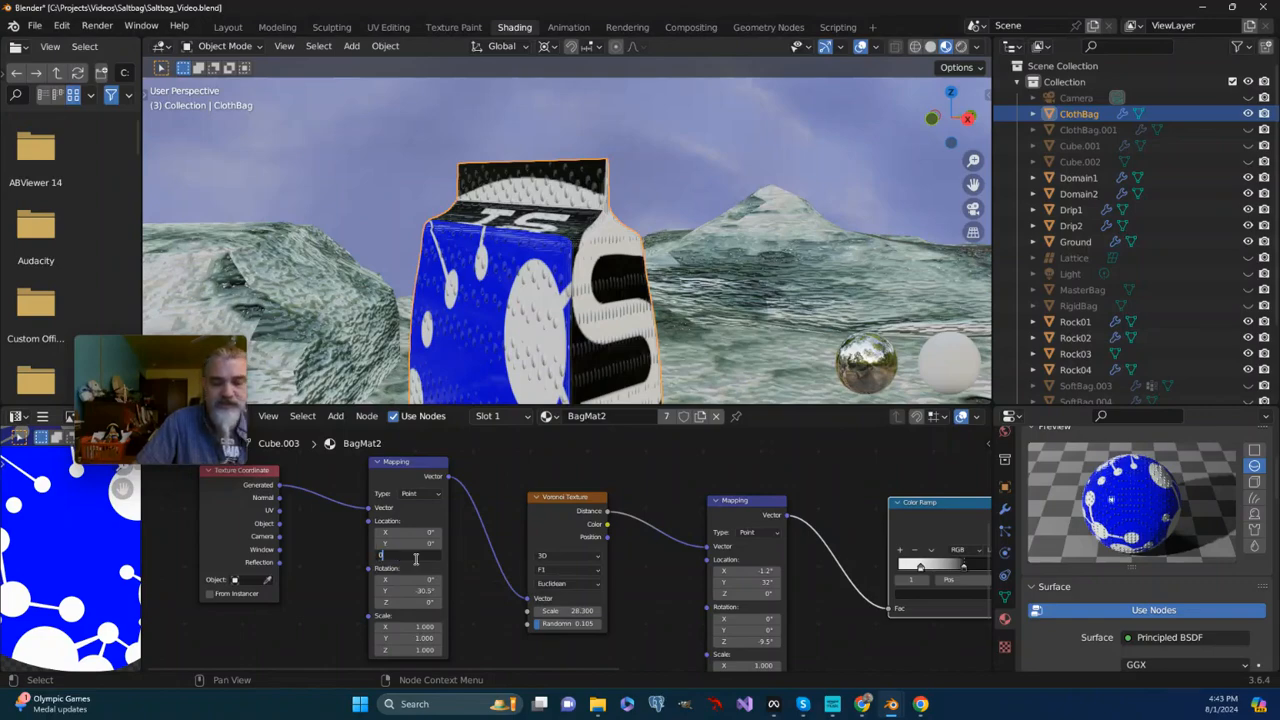
key("Return")
Set the Z scale of the Mapping node feeding the Voronoi Texture to 1.7 to shorten the stretched bumps
scroll(488, 292, "up", 4)
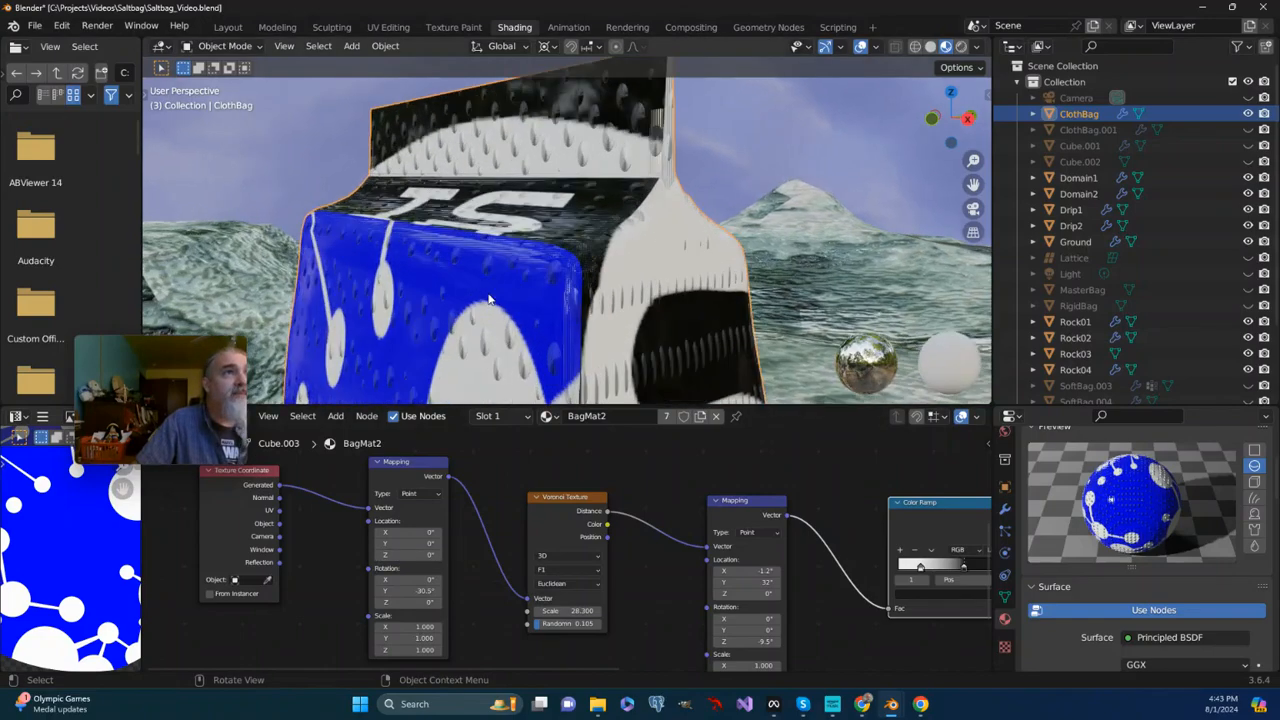
scroll(505, 298, "down", 2)
middle_click_drag(517, 302, 474, 213)
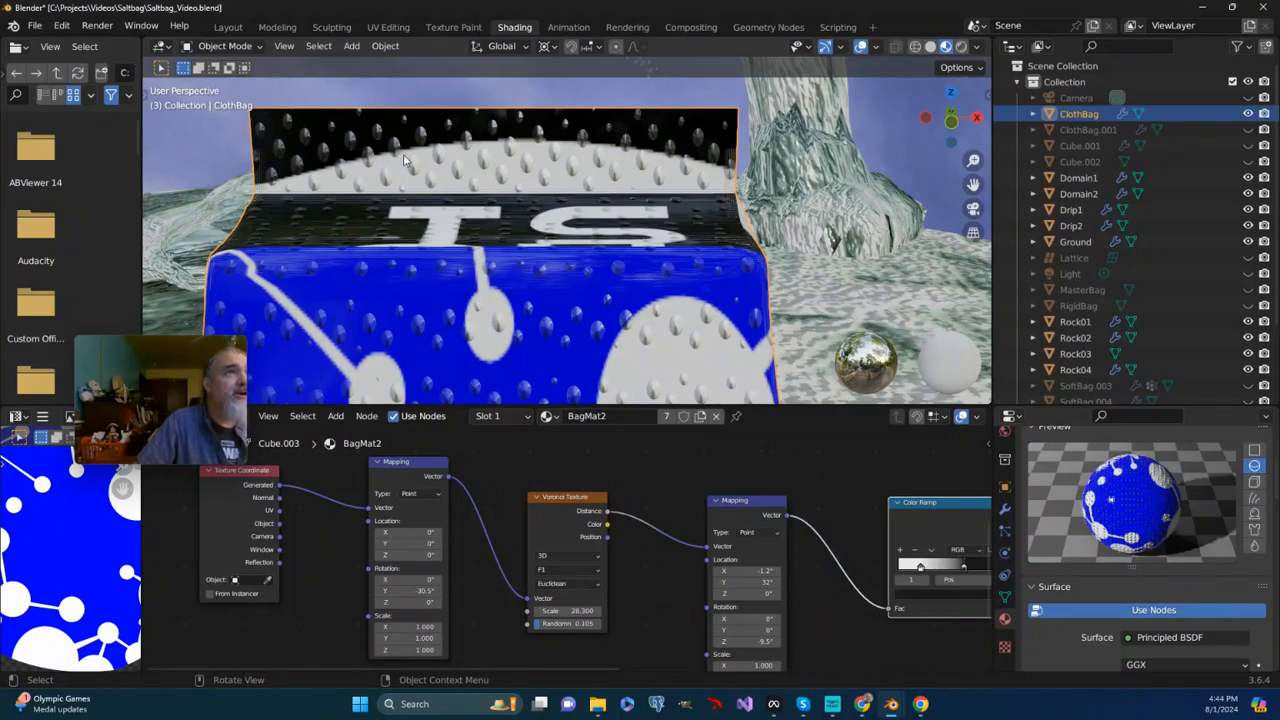
scroll(520, 270, "down", 3)
middle_click_drag(520, 270, 433, 393)
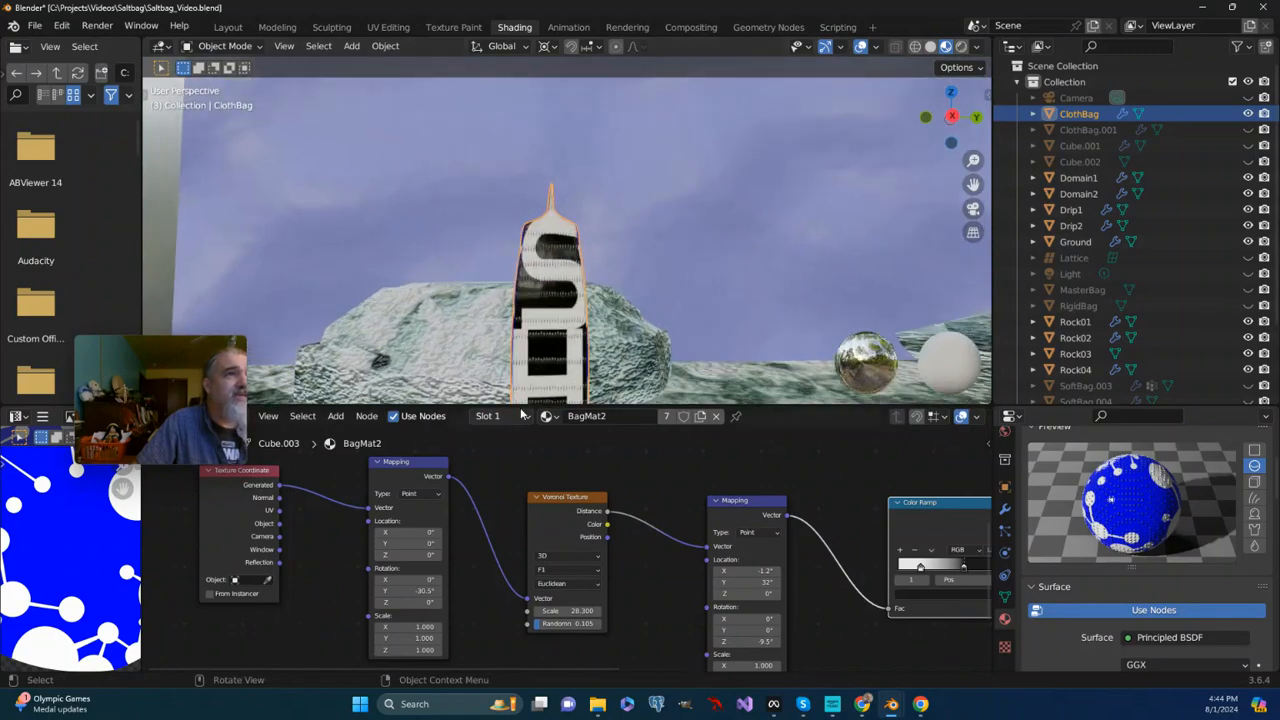
middle_click_drag(520, 300, 548, 318)
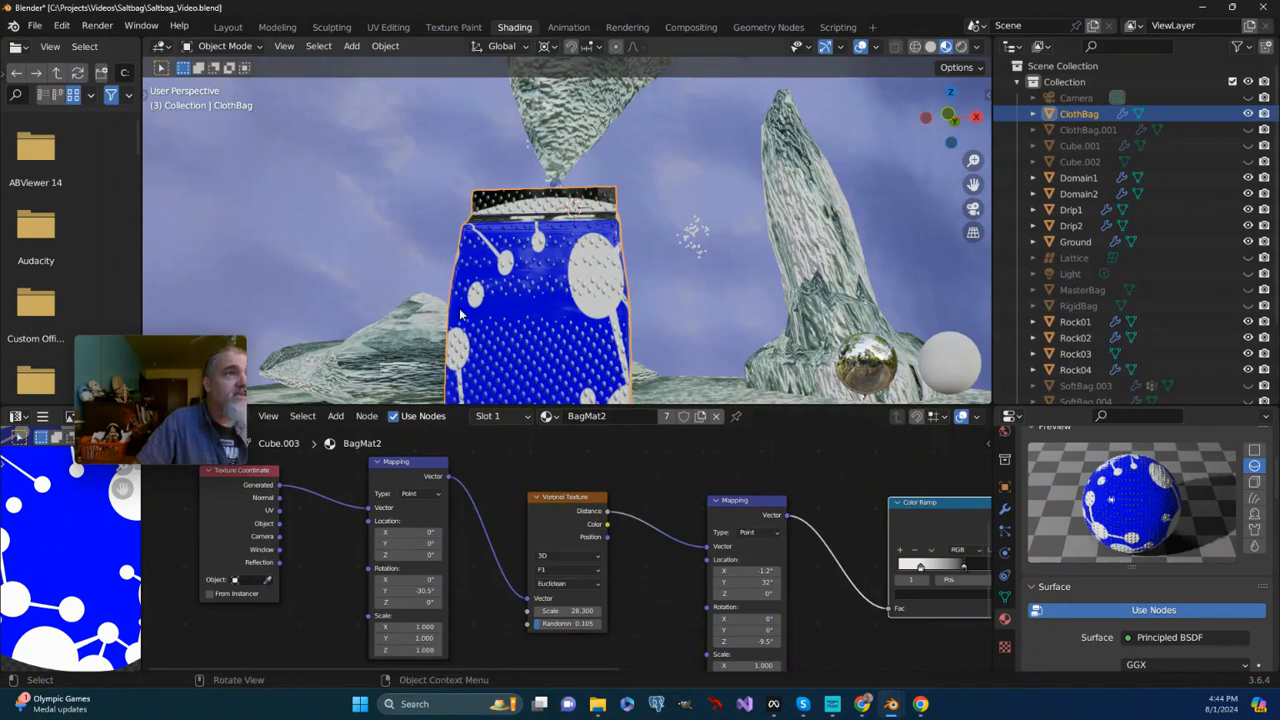
scroll(570, 348, "up", 5)
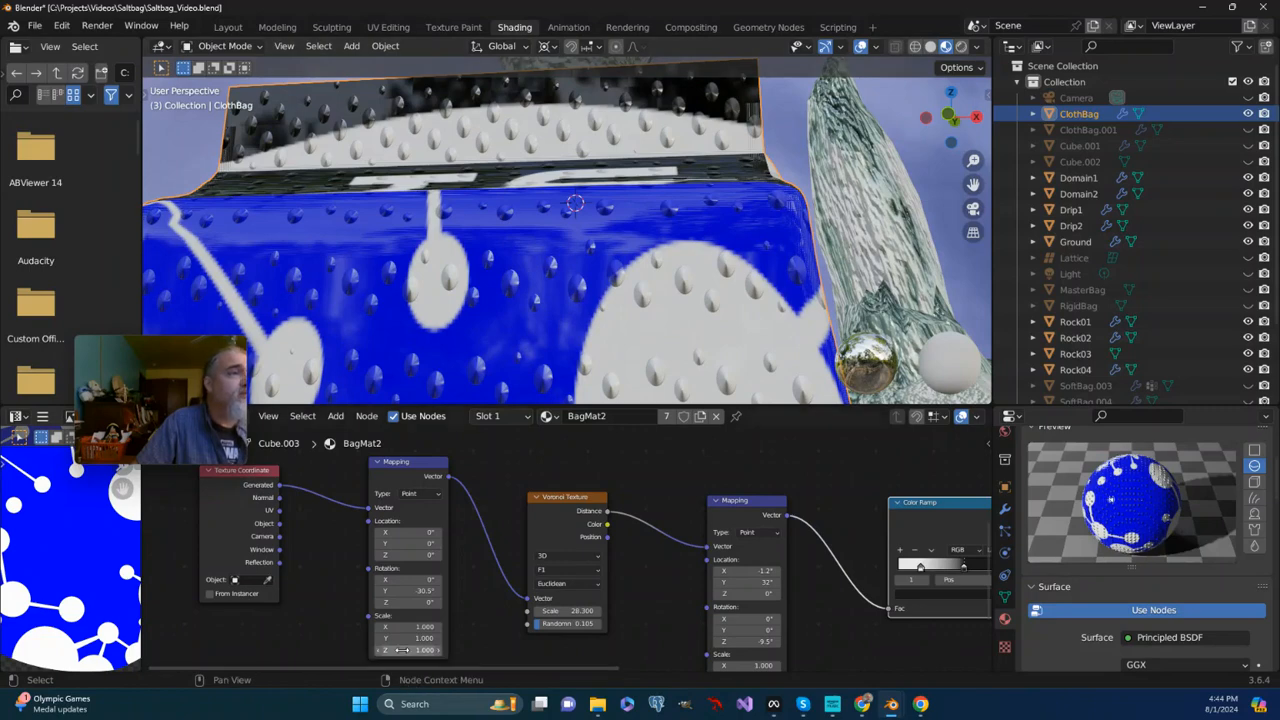
left_click_drag(727, 313, 731, 312)
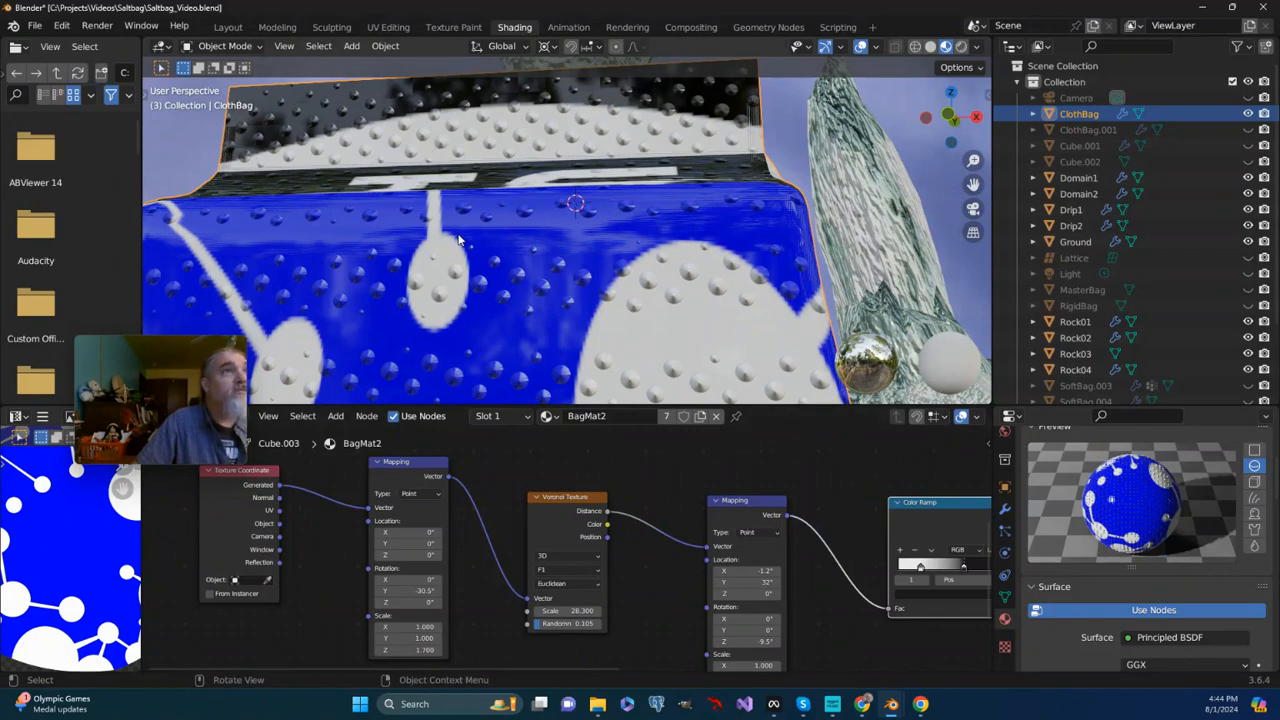
Set the Voronoi Texture scale to 50 to make the bumps on the bag smaller and denser
scroll(458, 247, "down", 3)
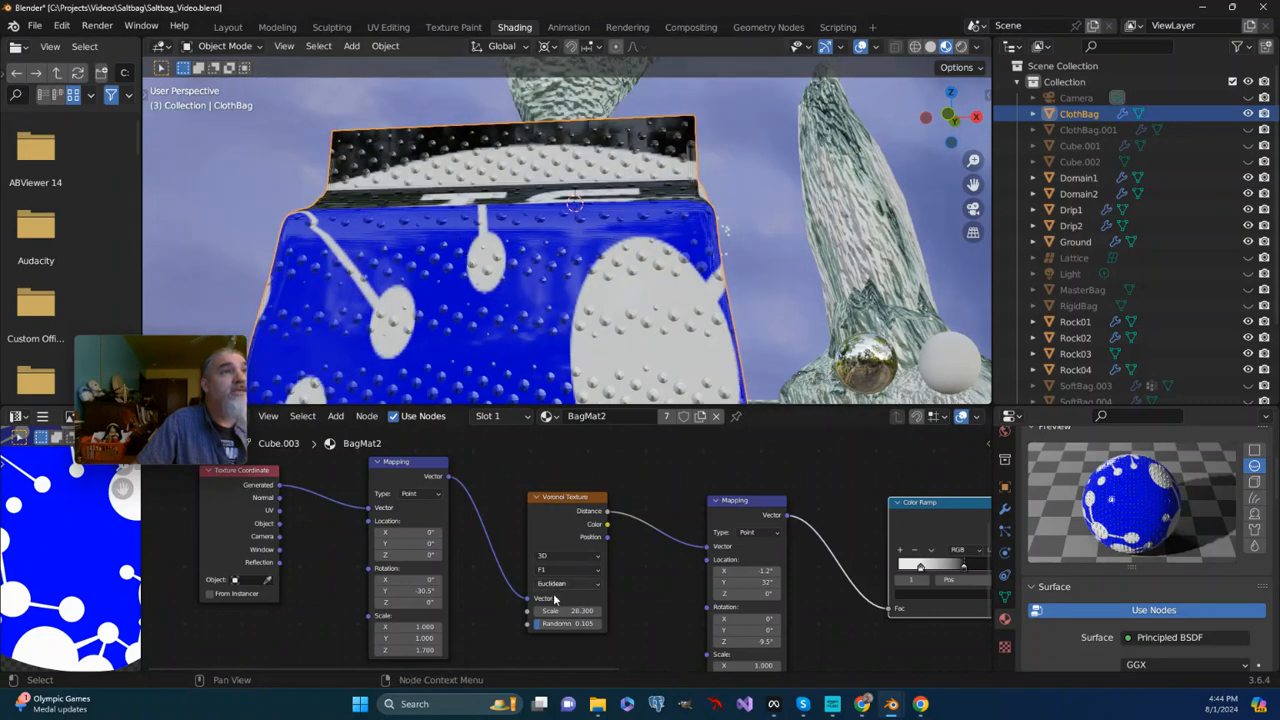
left_click_drag(546, 611, 641, 274)
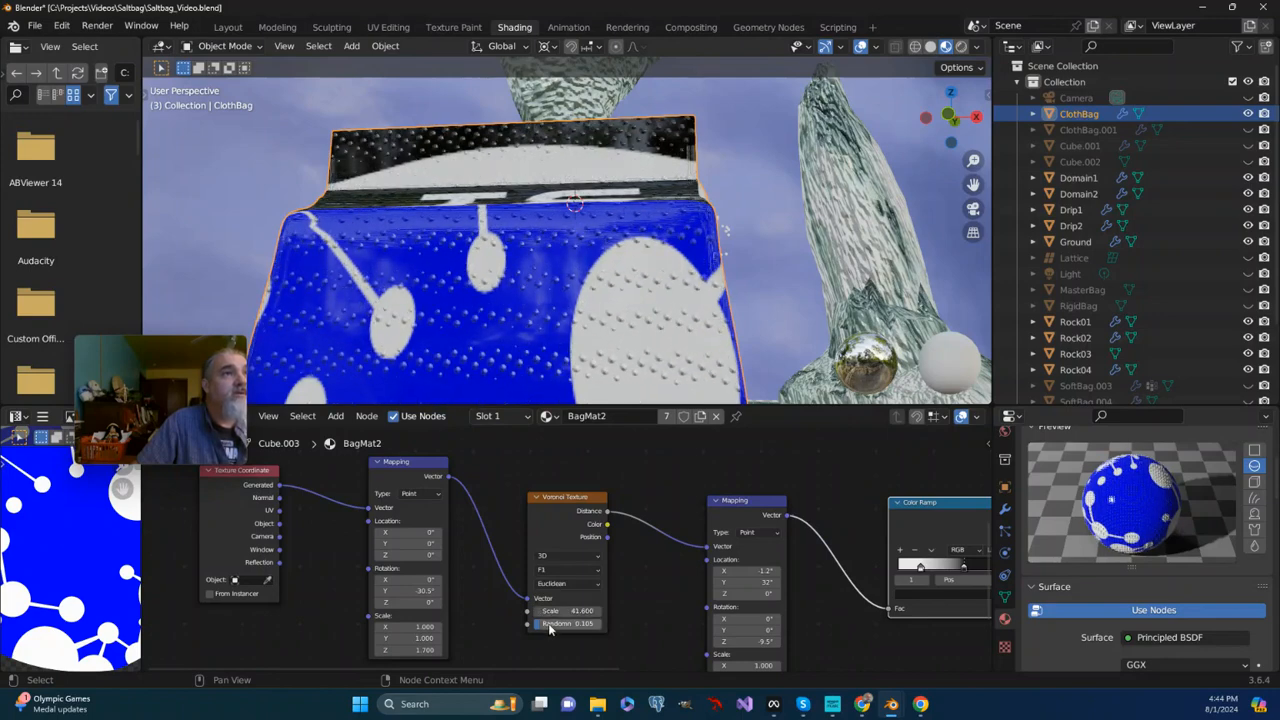
left_click(552, 611)
type("50")
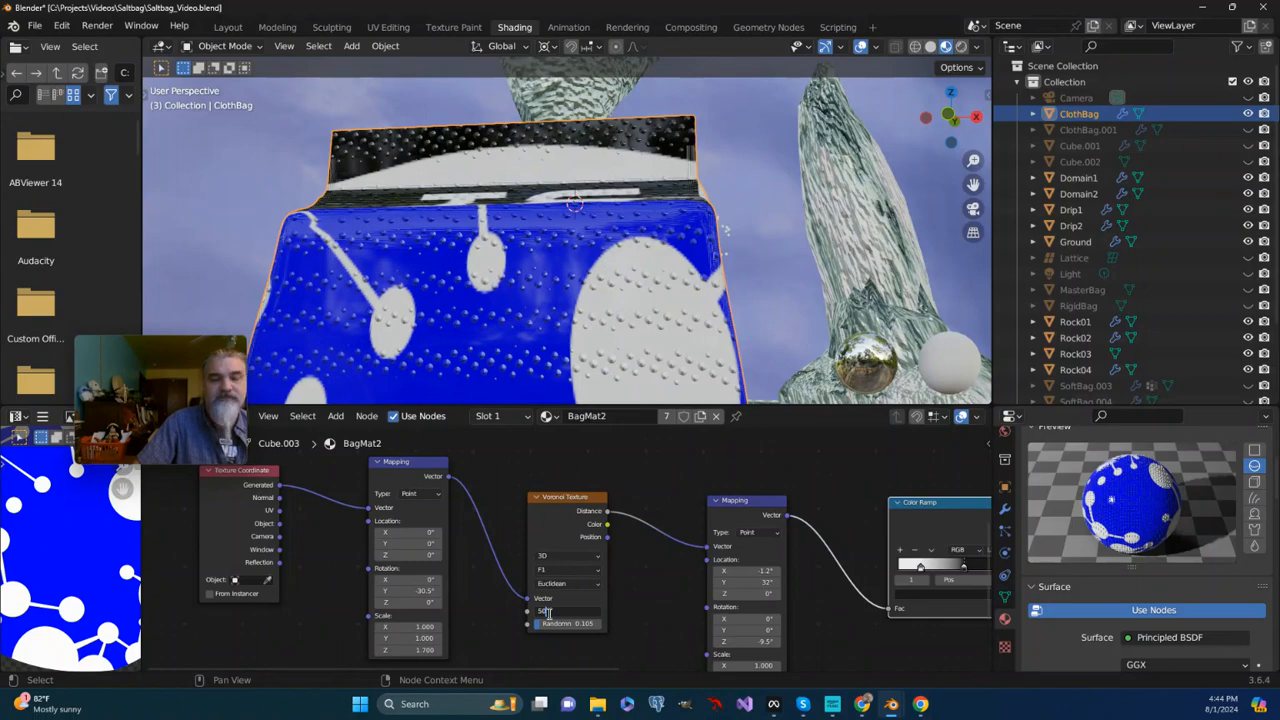
key("Return")
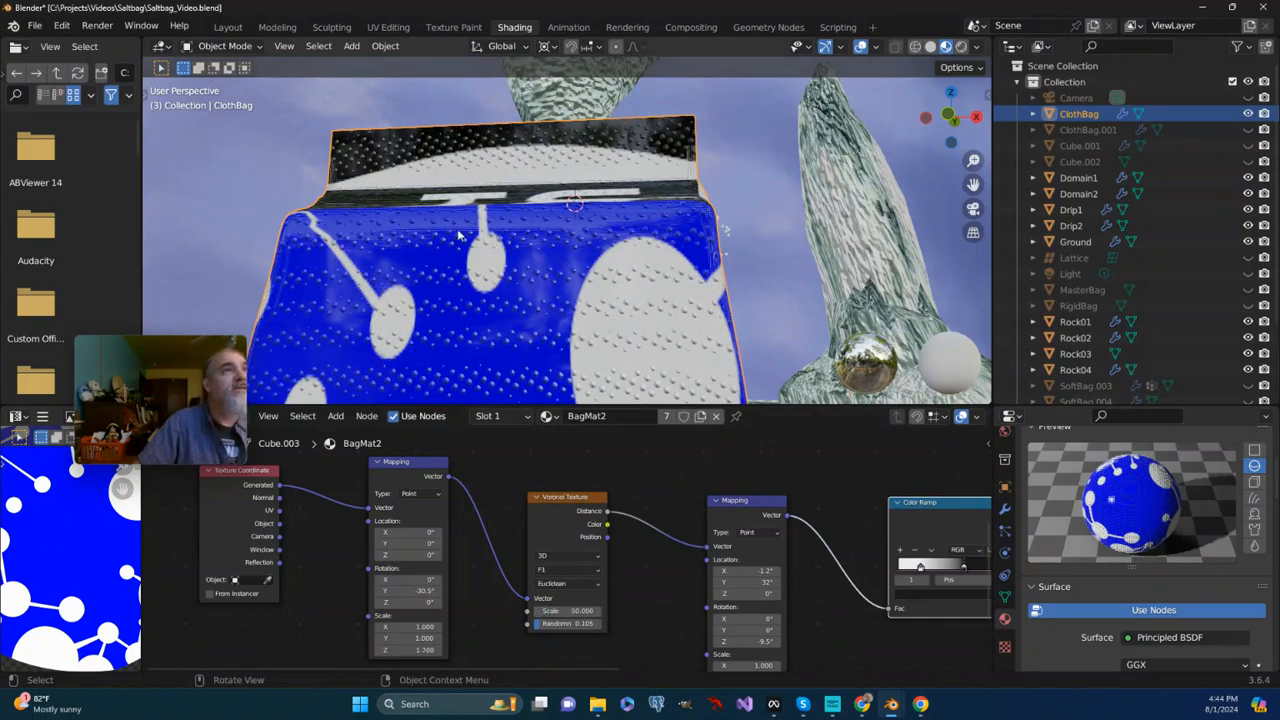
scroll(505, 250, "up", 3)
middle_click_drag(503, 232, 502, 276)
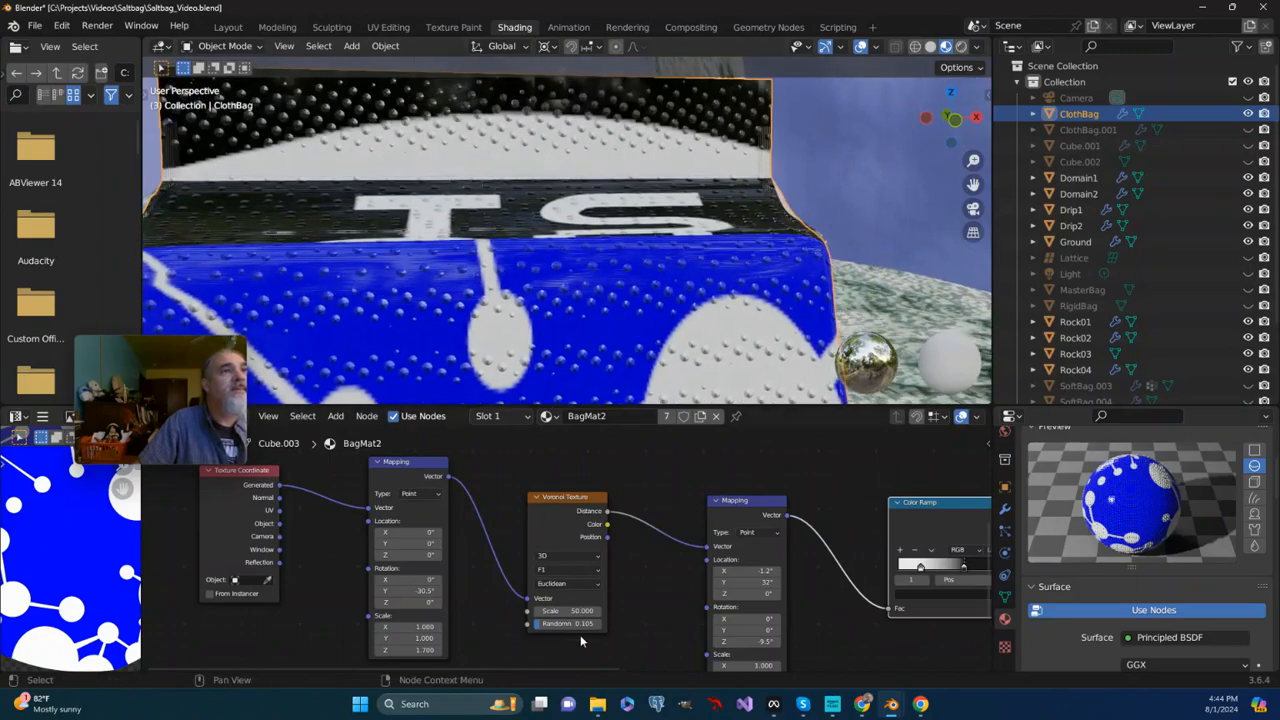
Set the Voronoi Texture scale to 50.5 and its randomness to 0.245 to make the bump layout less regular
left_click_drag(573, 272, 577, 272)
scroll(333, 366, "down", 4)
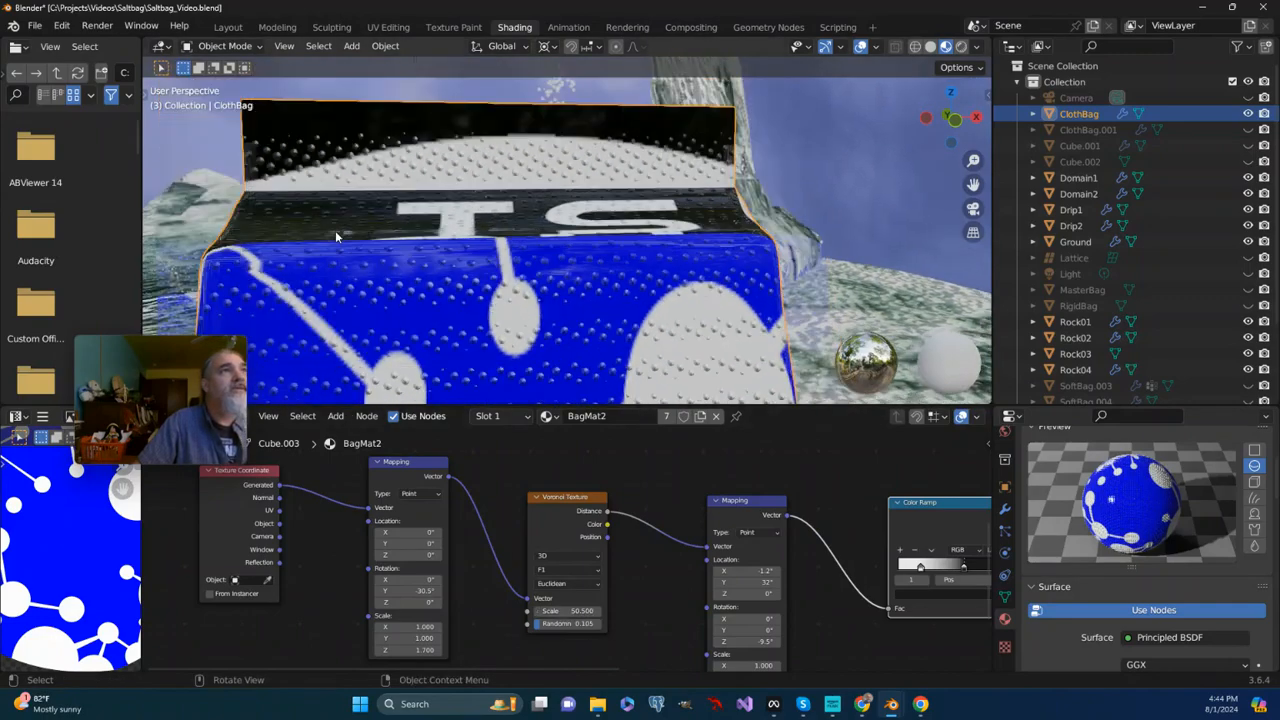
middle_click_drag(333, 300, 250, 232)
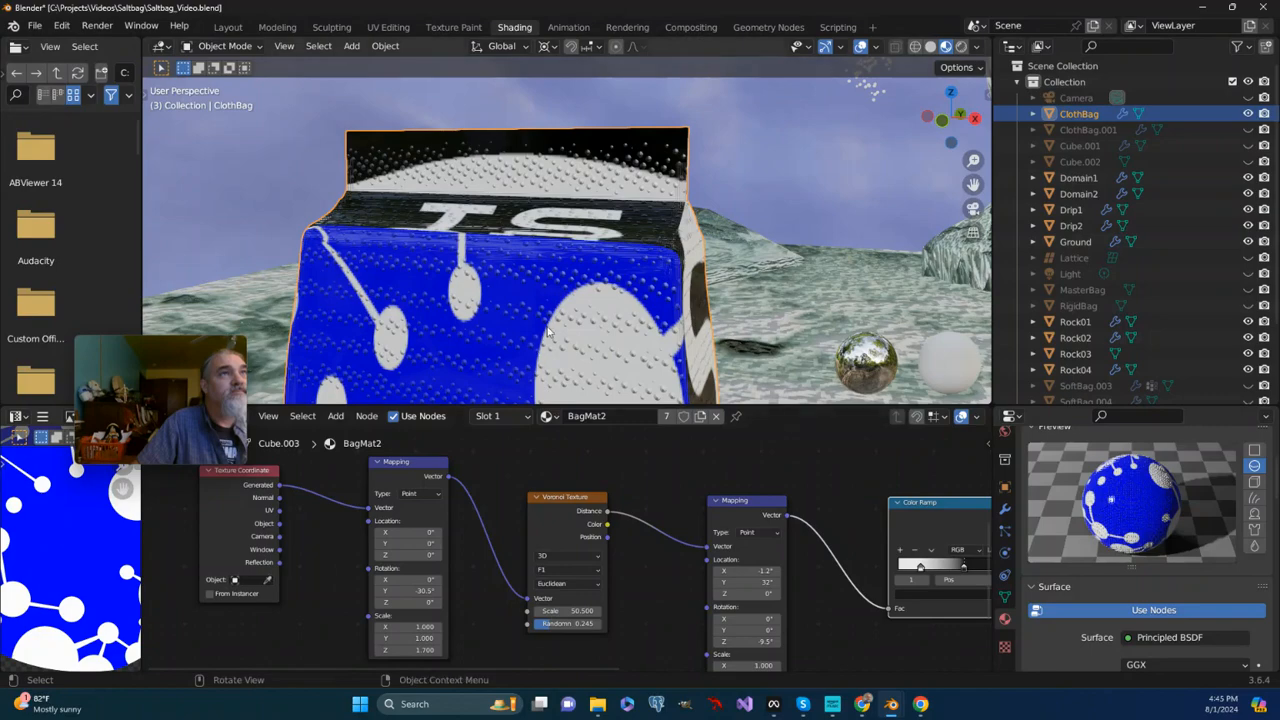
Move the Color Ramp's white stop to a position of about 0.27 to adjust the shape of the bumps
middle_click_drag(551, 332, 490, 345)
scroll(490, 345, "up", 2)
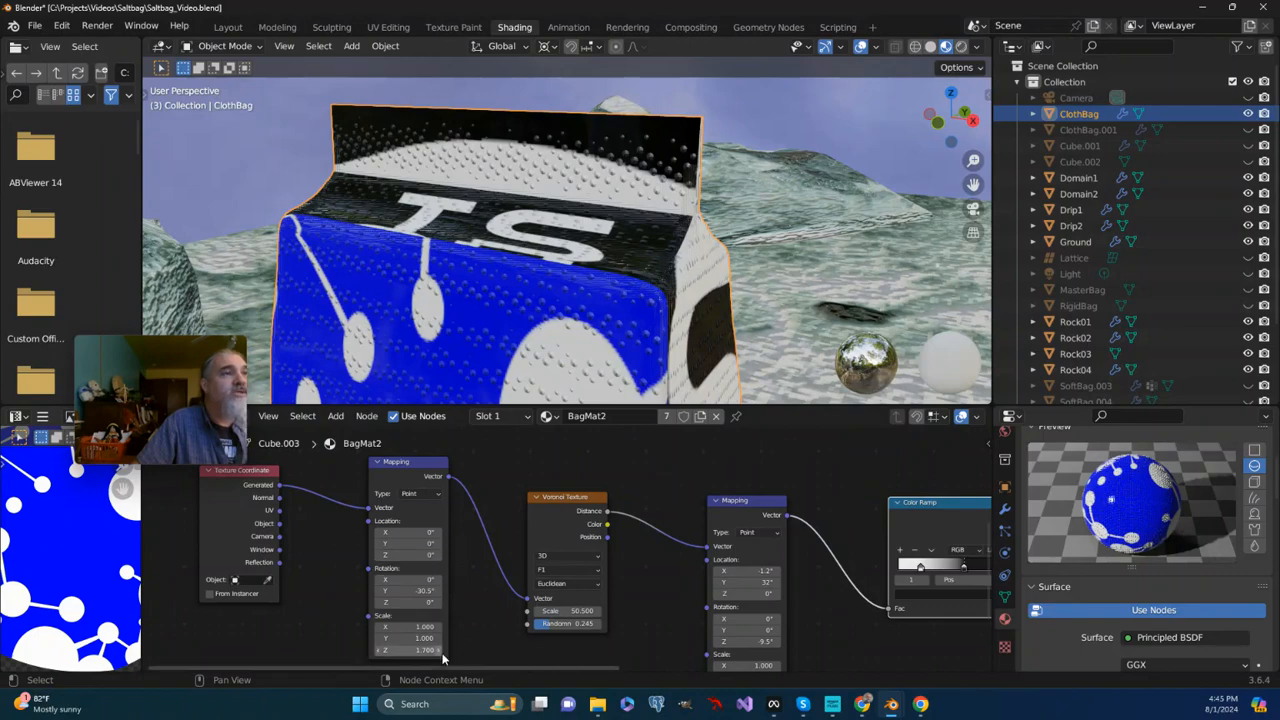
middle_click_drag(466, 323, 453, 336)
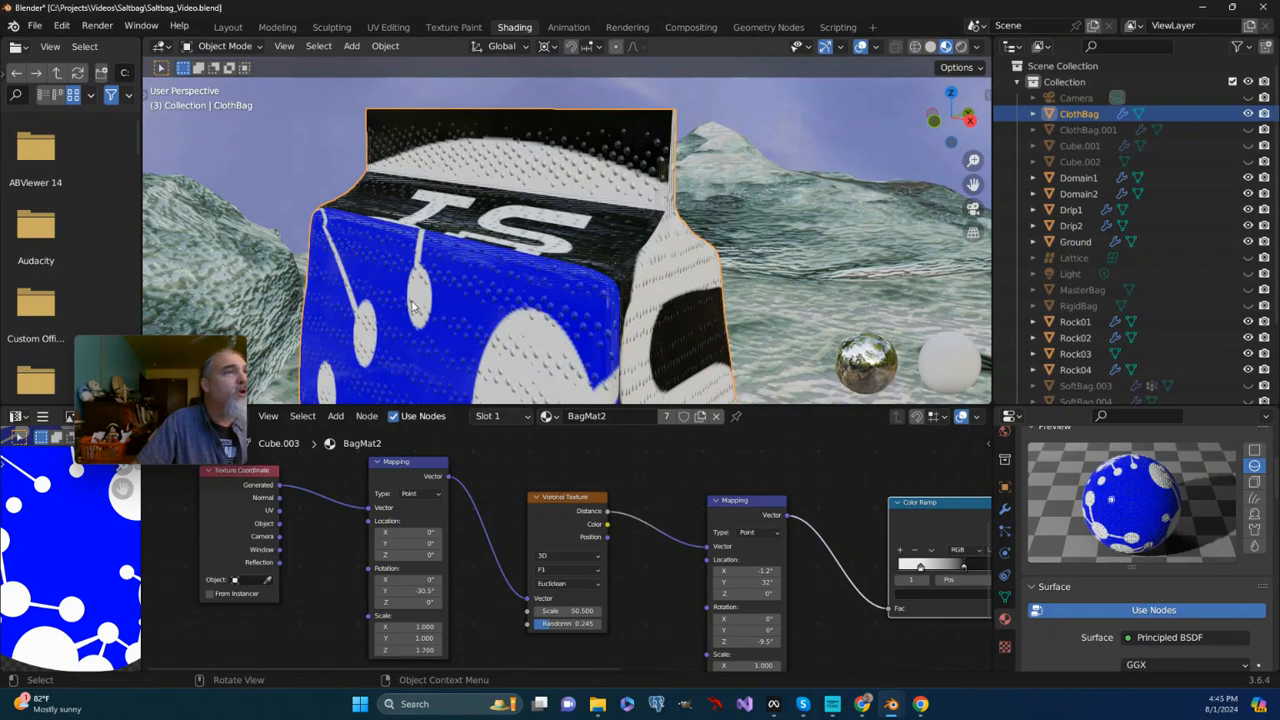
middle_click_drag(413, 306, 499, 308)
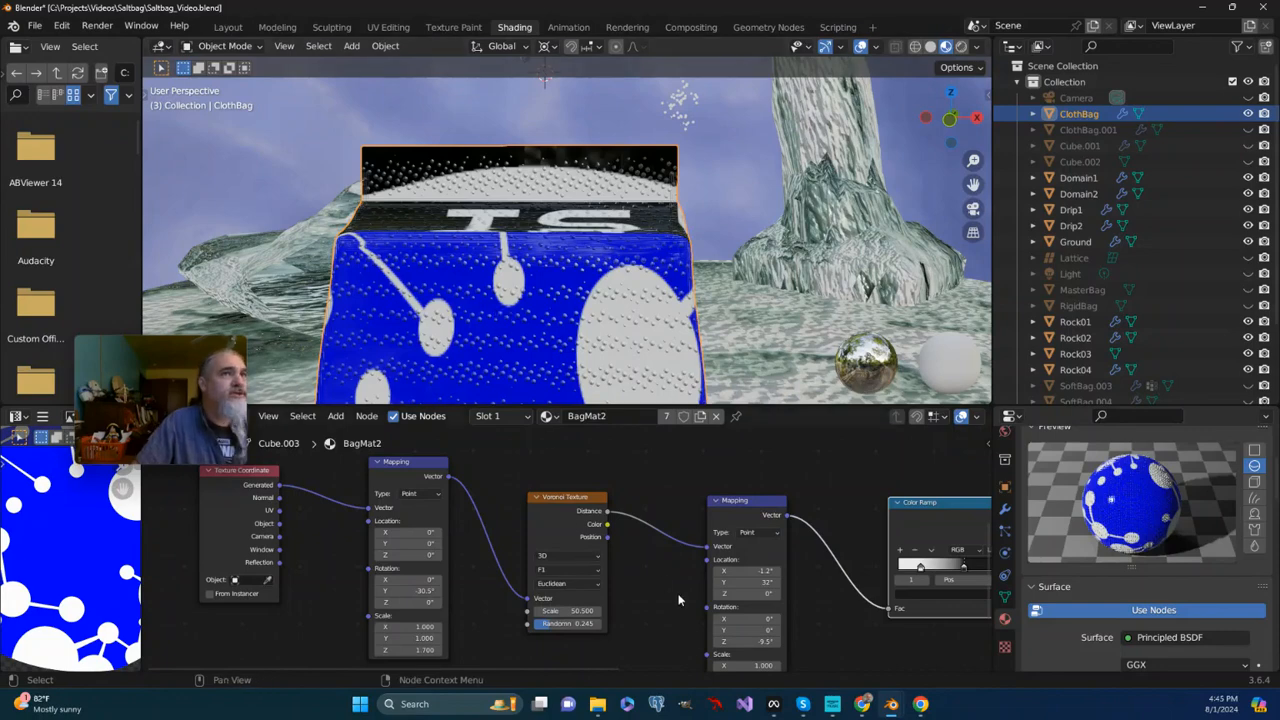
scroll(678, 600, "down", 3)
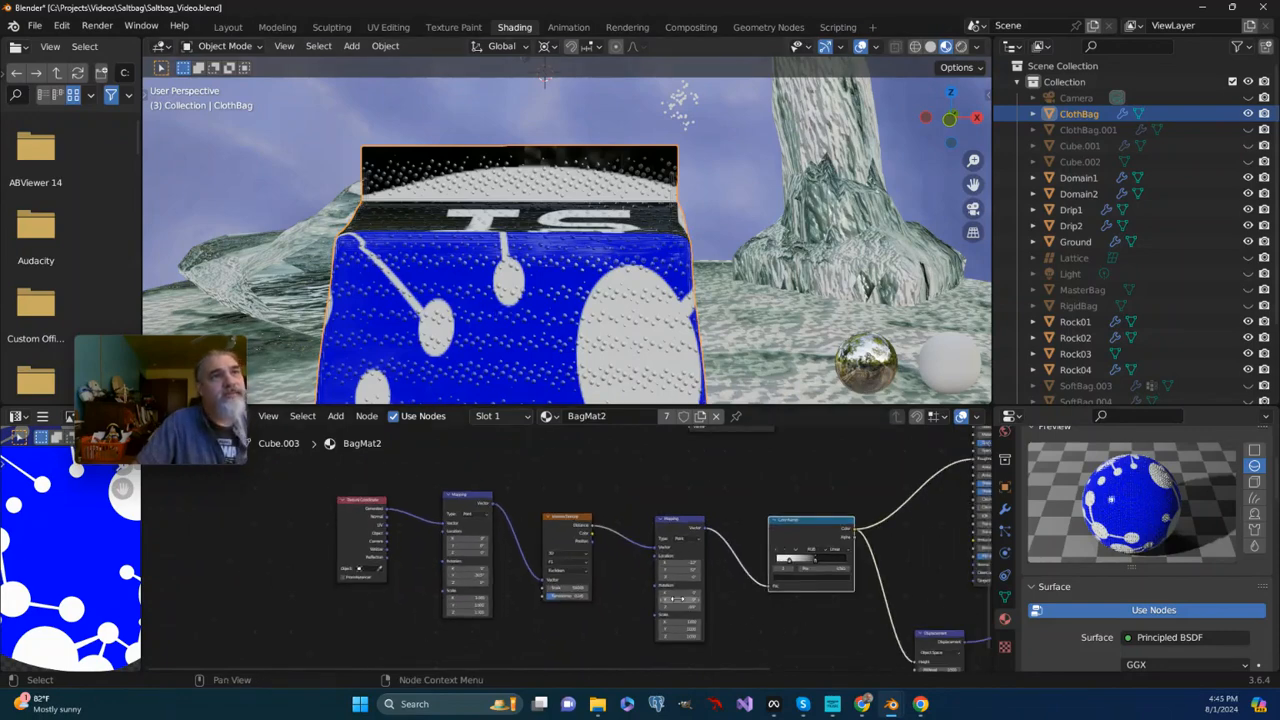
scroll(544, 562, "up", 4)
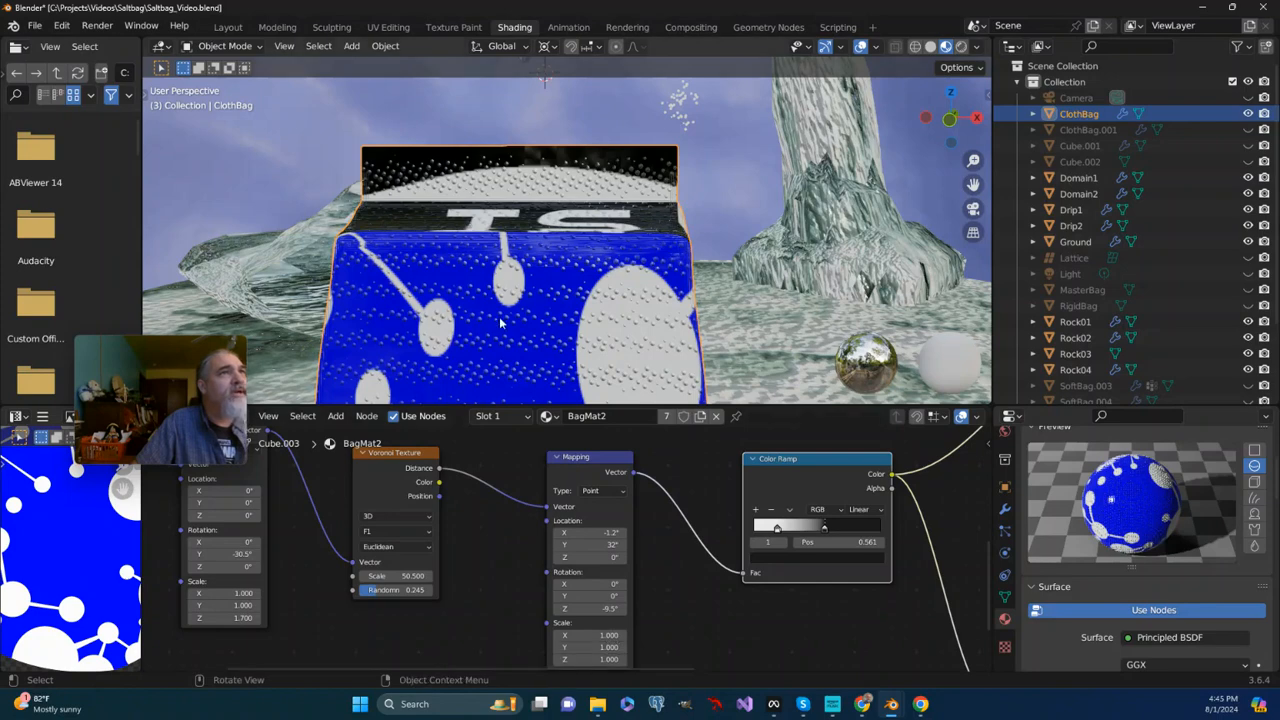
scroll(810, 611, "down", 2)
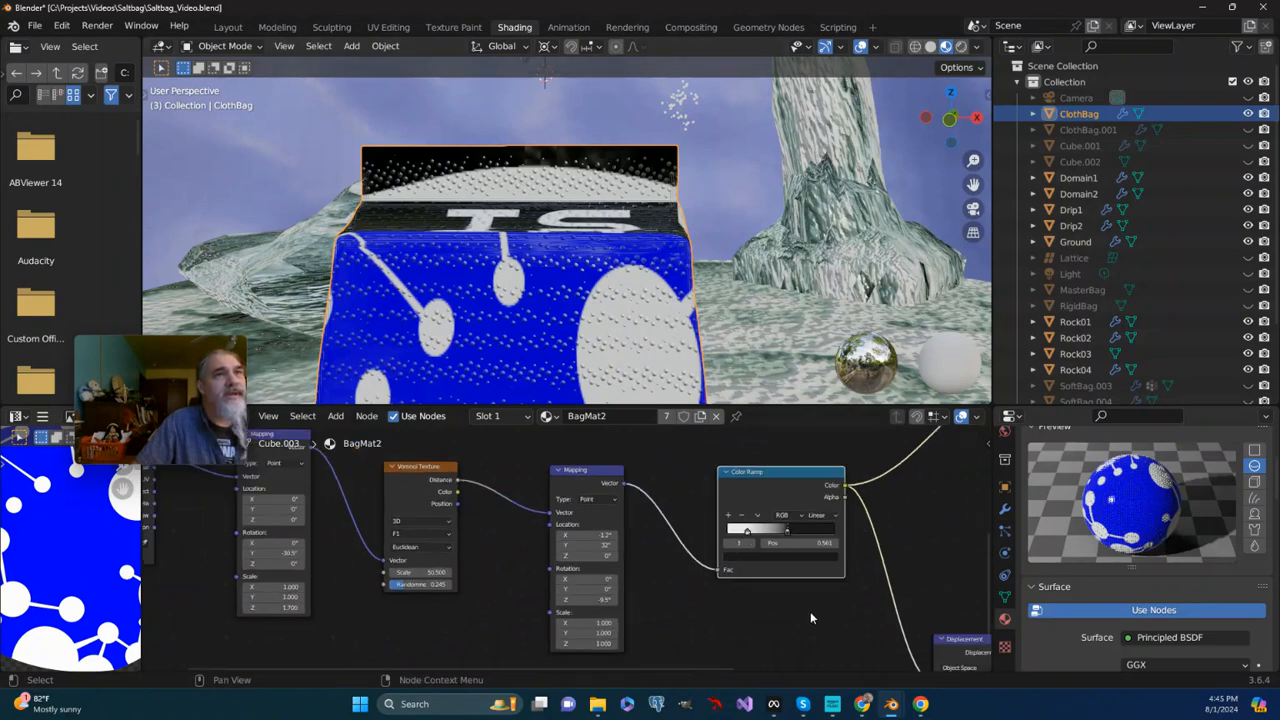
left_click(733, 533)
left_click_drag(740, 537, 743, 537)
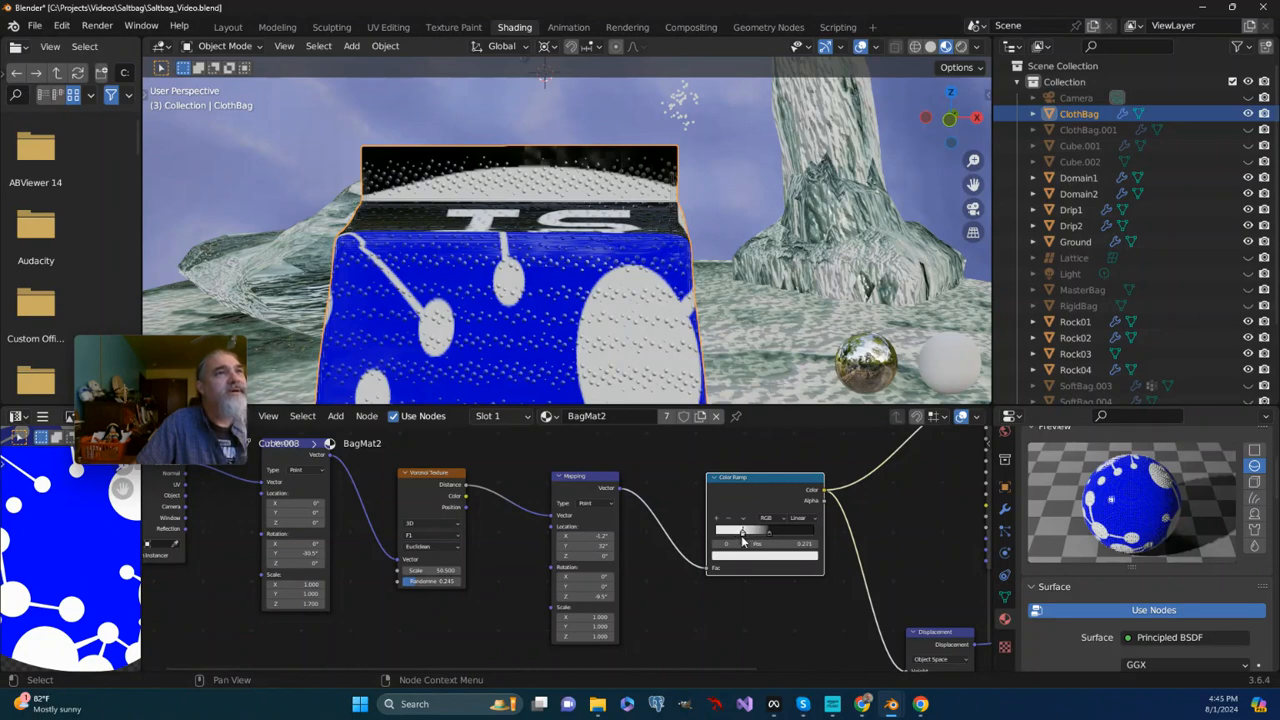
Disconnect the Color Ramp from the Roughness input of the Principled BSDF
scroll(742, 540, "down", 1)
middle_click_drag(799, 639, 546, 660)
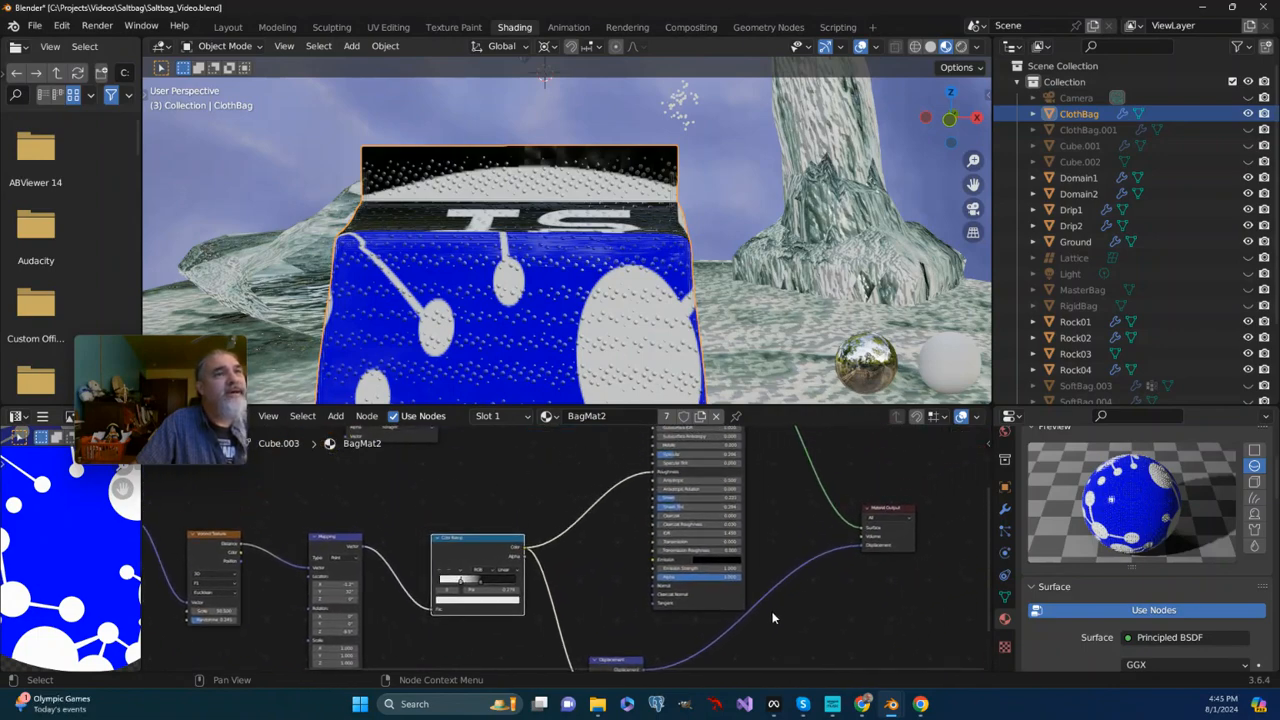
scroll(510, 238, "up", 3)
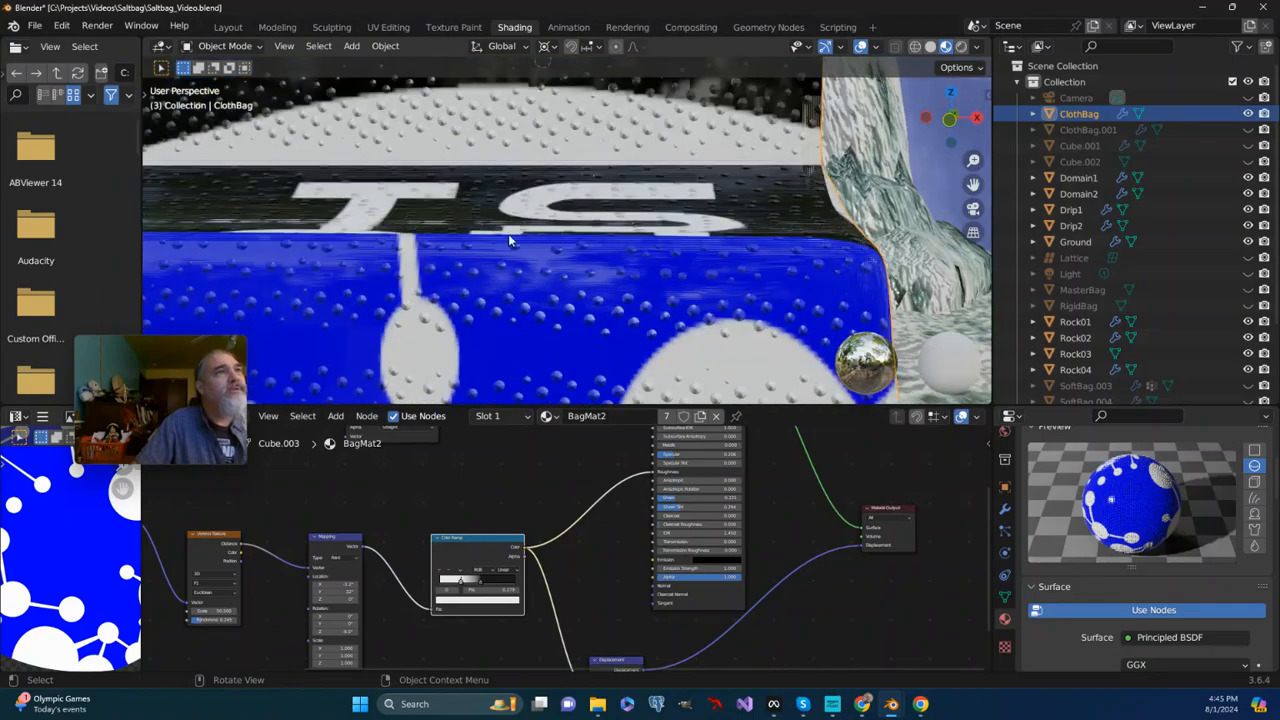
scroll(520, 245, "down", 2)
middle_click_drag(525, 250, 480, 240)
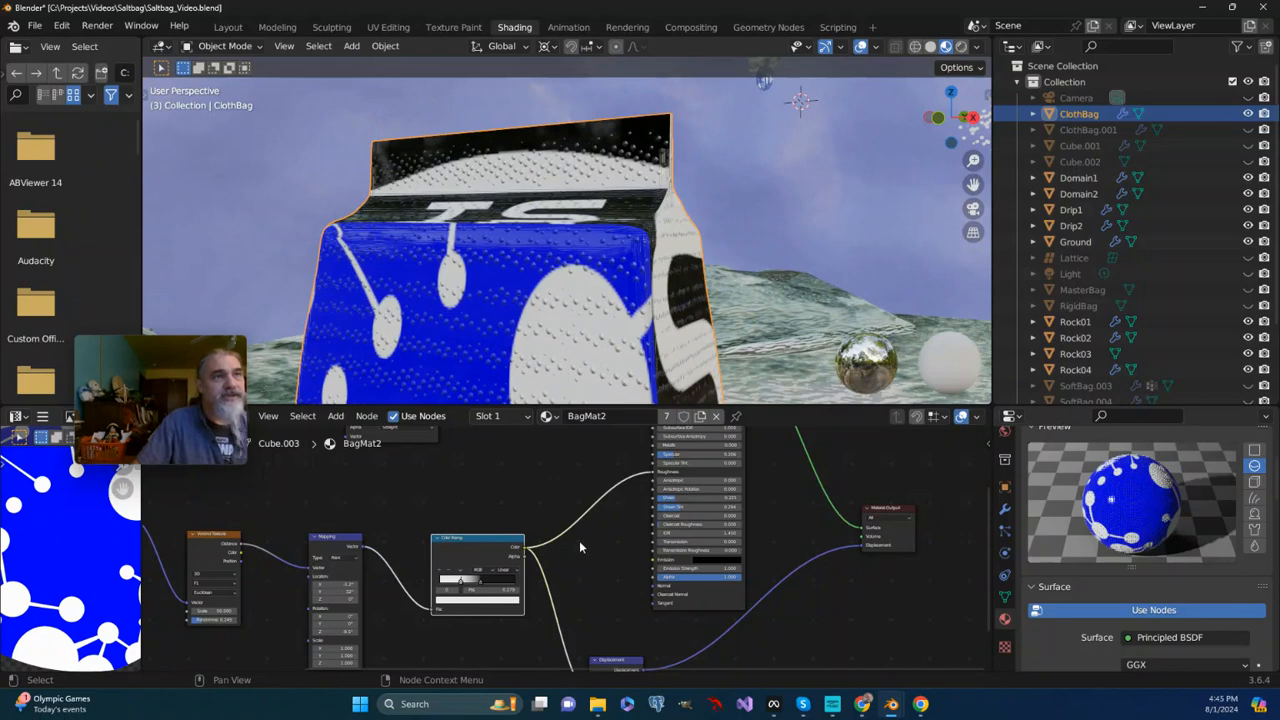
middle_click_drag(579, 540, 539, 522)
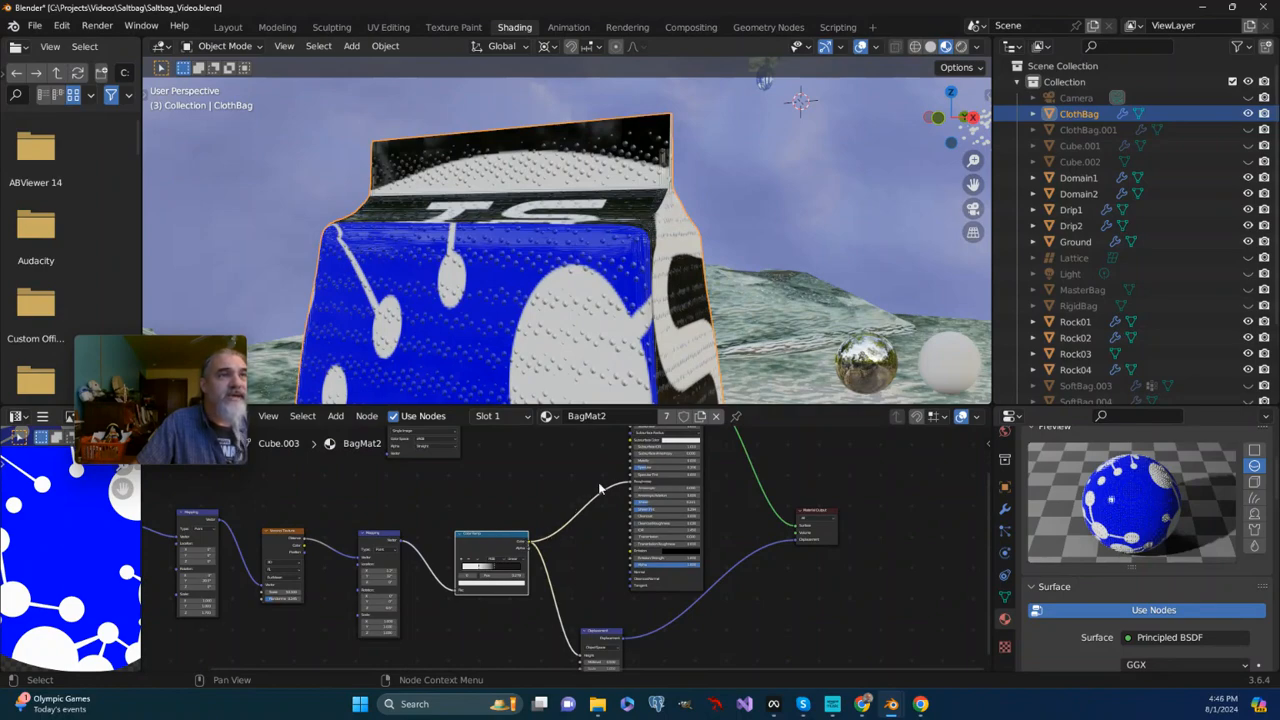
mouse_move(516, 509)
middle_mouse_down()
mouse_move(534, 557)
mouse_move(521, 506)
middle_mouse_up()
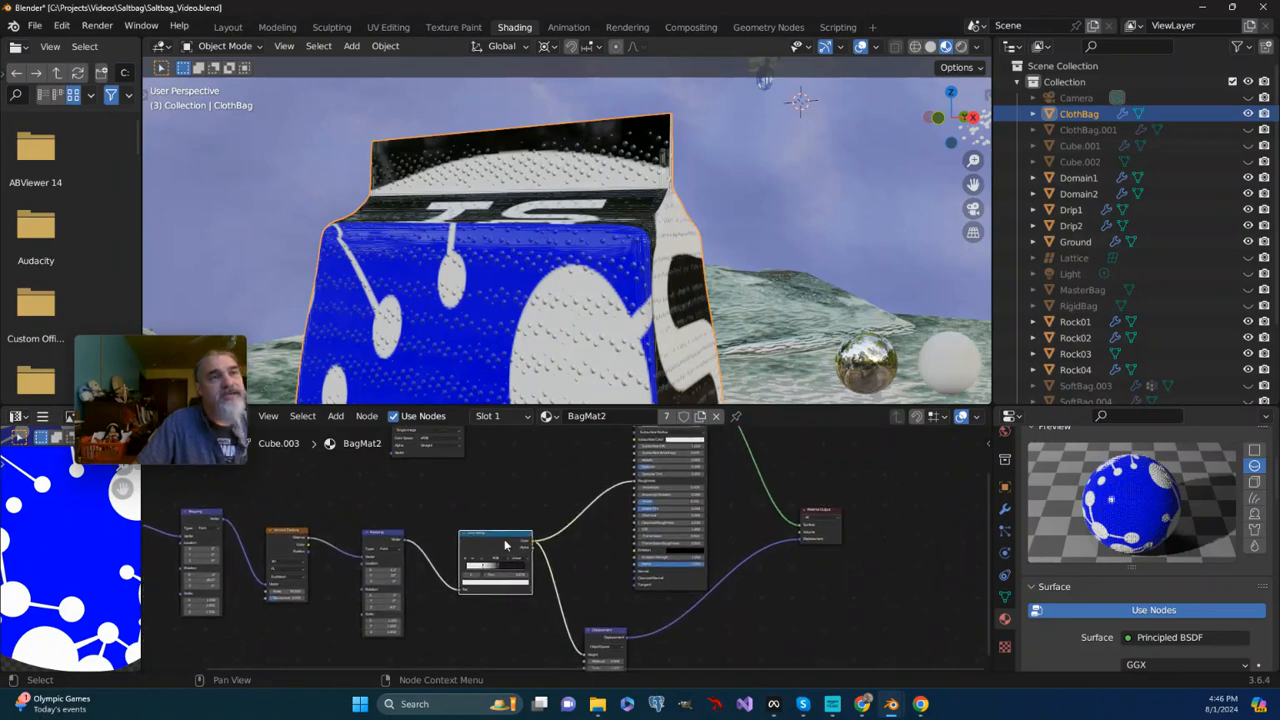
scroll(568, 536, "up", 3)
middle_click_drag(568, 511, 536, 597)
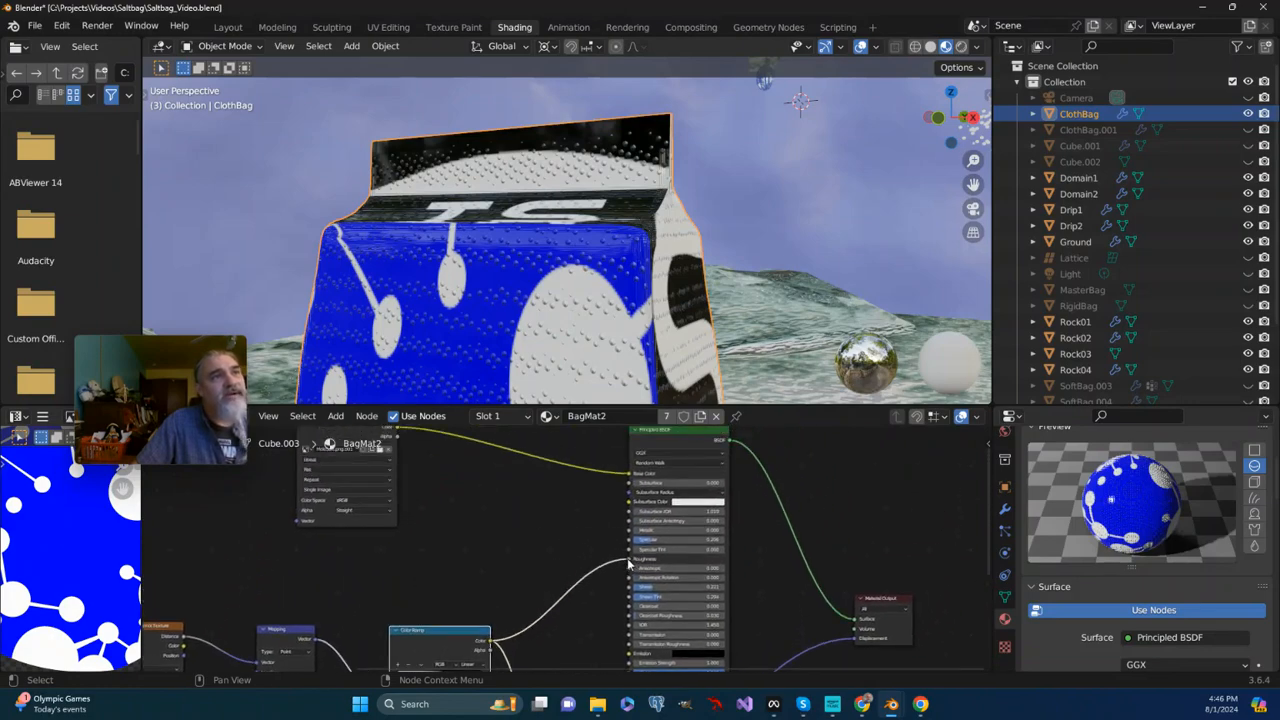
left_click_drag(628, 562, 568, 561)
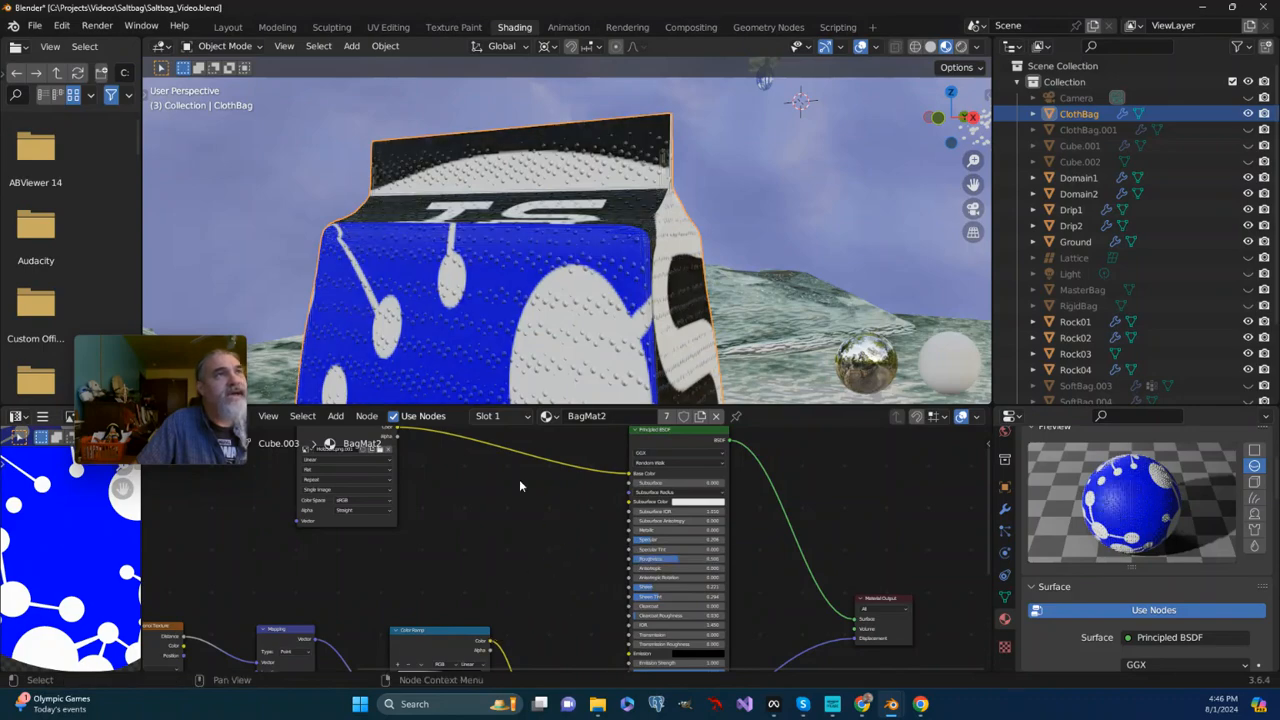
Lower the Principled BSDF roughness to about 0.23 and inspect the shinier bag surface
middle_click_drag(449, 335, 550, 380)
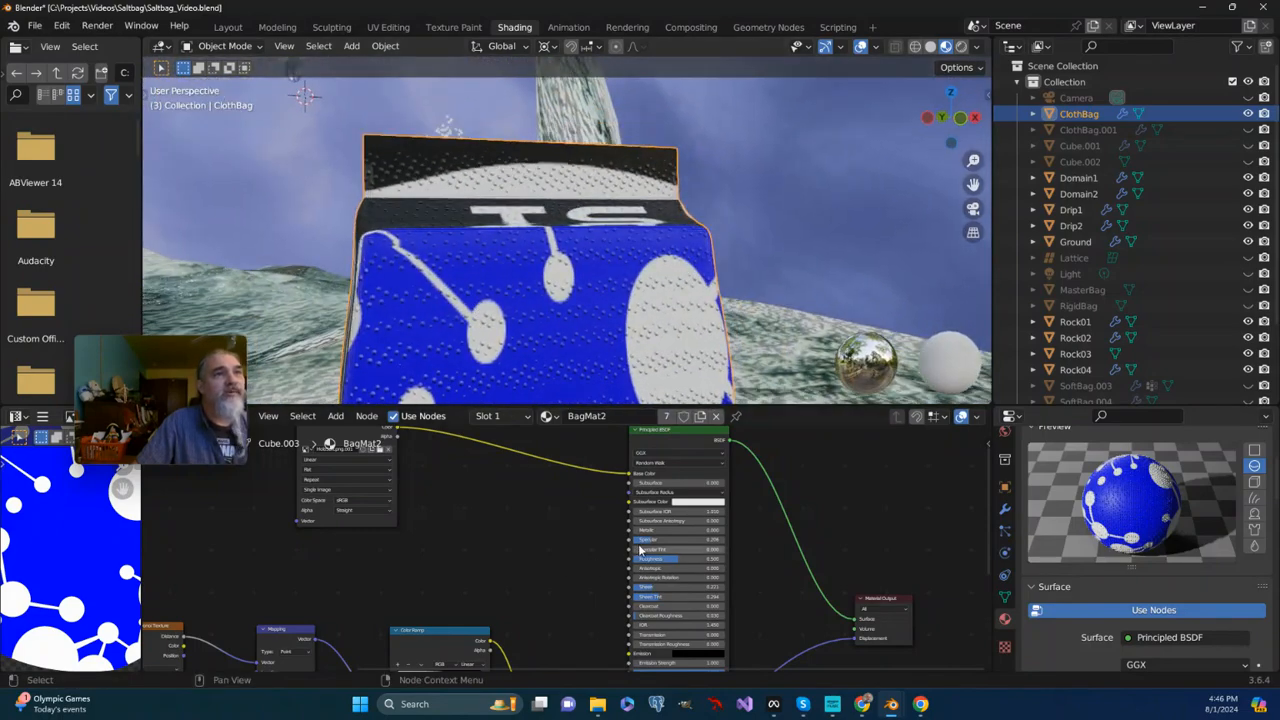
left_click_drag(684, 560, 712, 560)
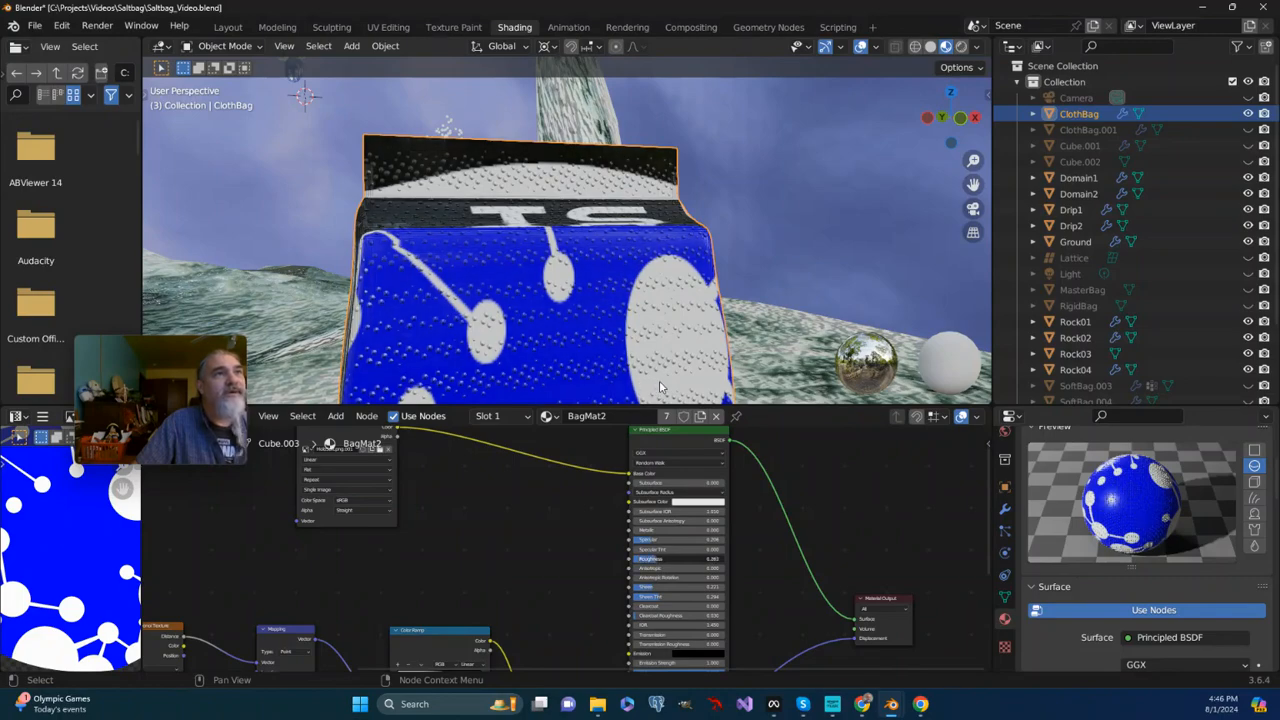
middle_click_drag(473, 270, 591, 267)
scroll(446, 304, "up", 3)
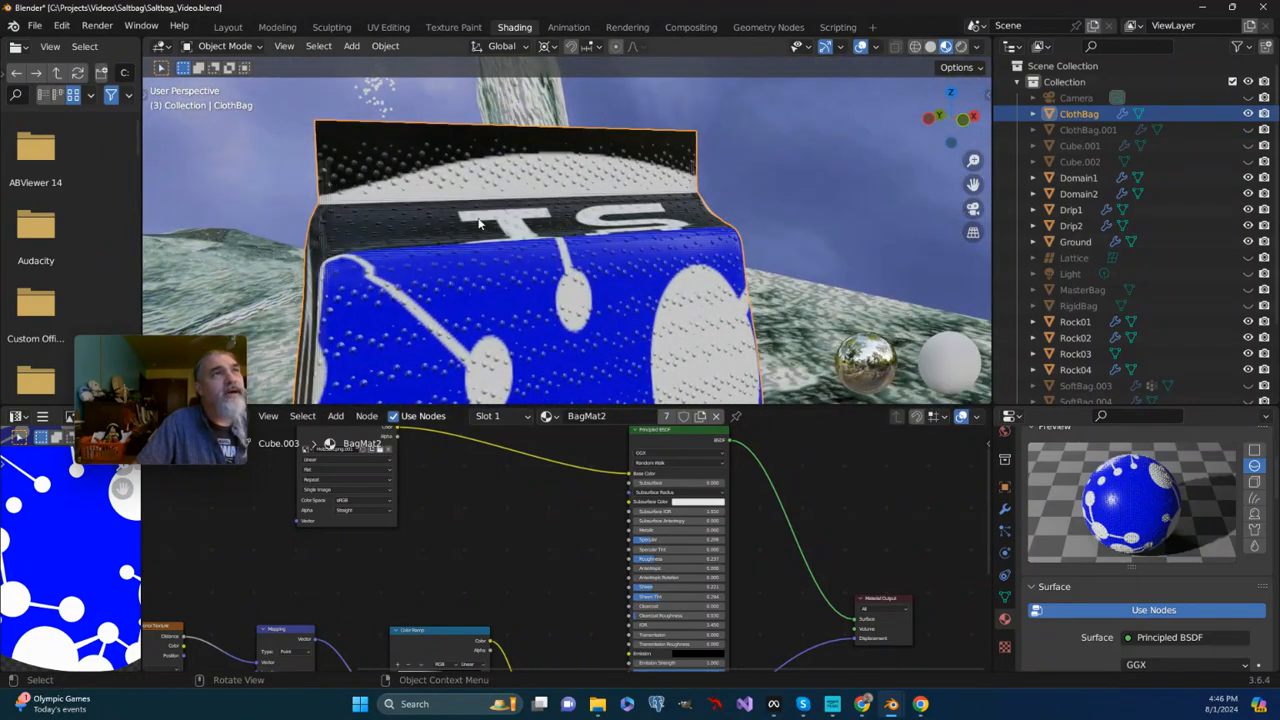
middle_click_drag(468, 188, 499, 234)
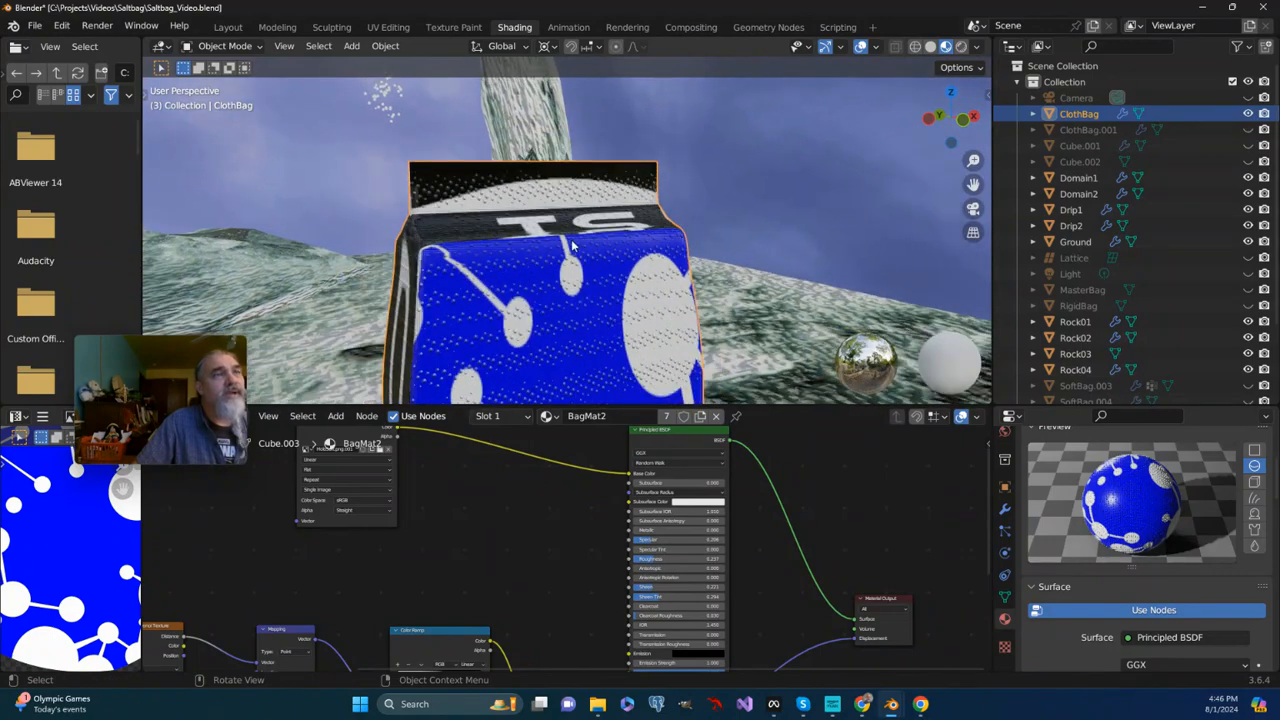